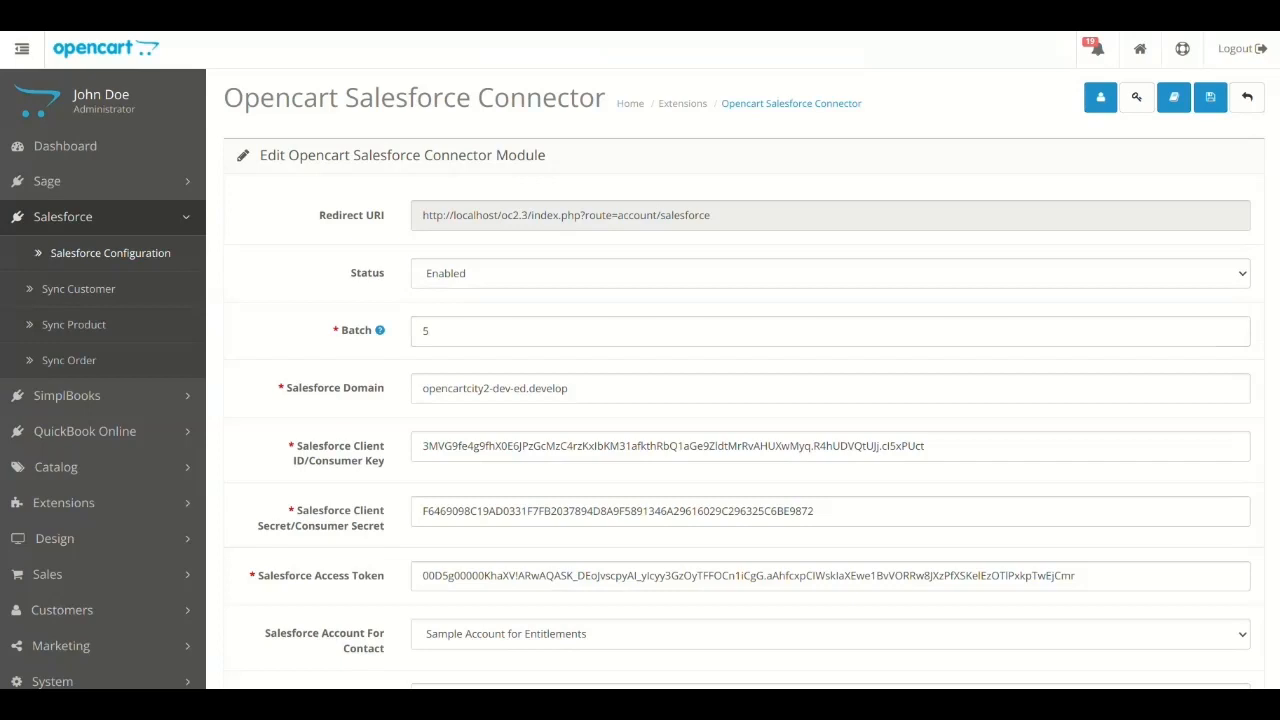
- Review the Status setting and the Batch value with its help hint in the connector module
click(830, 273)
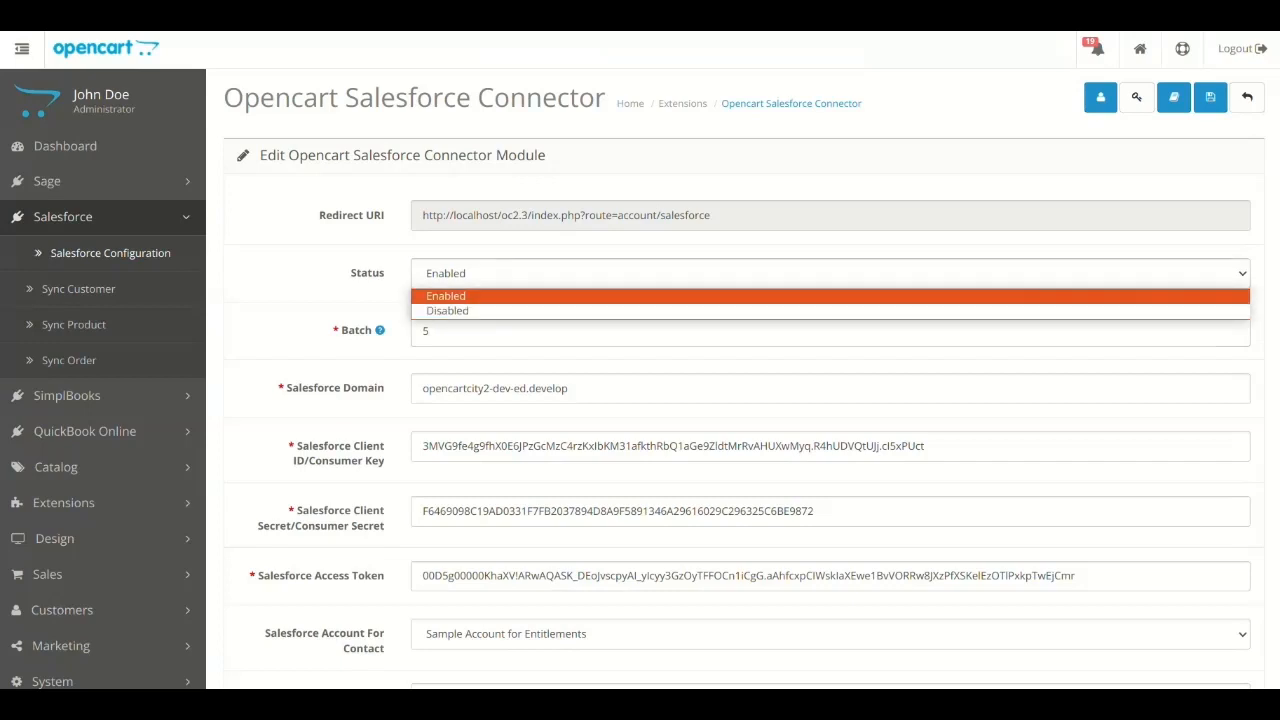
click(640, 296)
click(640, 331)
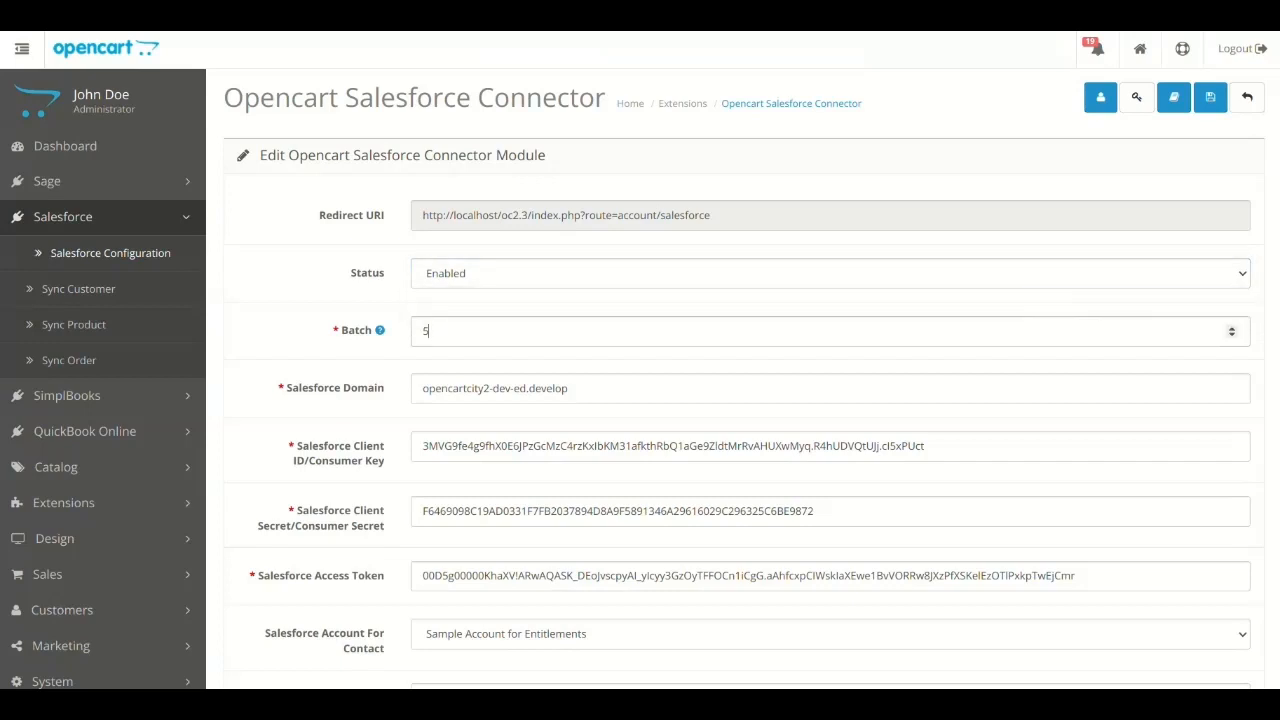
click(830, 331)
click(1232, 327)
click(1232, 327)
click(1232, 335)
click(1232, 335)
click(1232, 335)
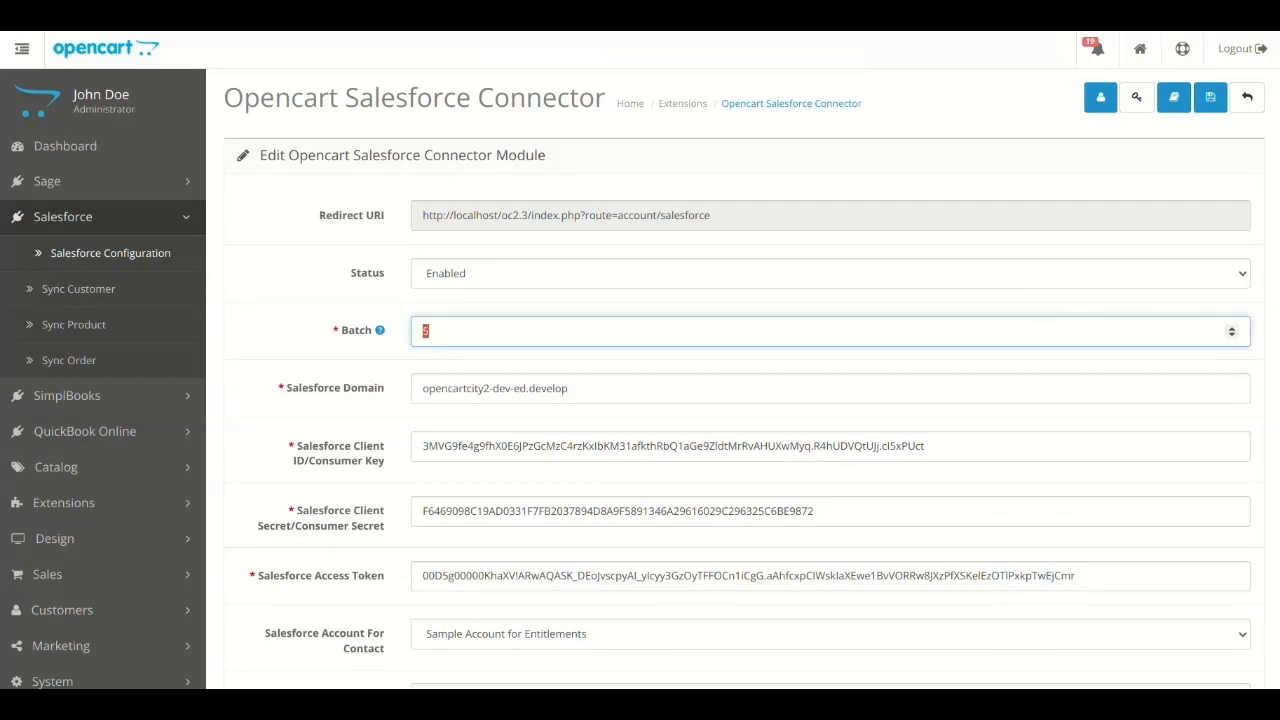
click(312, 350)
mouse_move(380, 330)
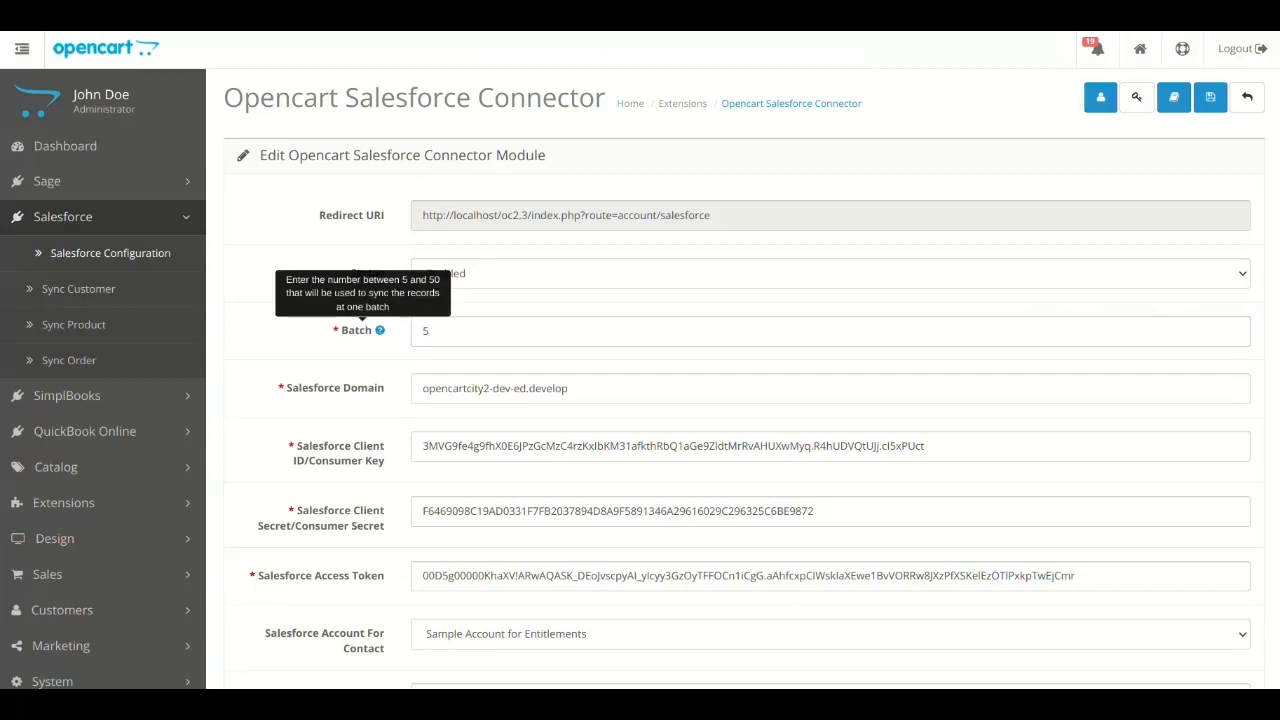
- Highlight the Salesforce Domain value and the Redirect URI text in the module form
triple_click(517, 388)
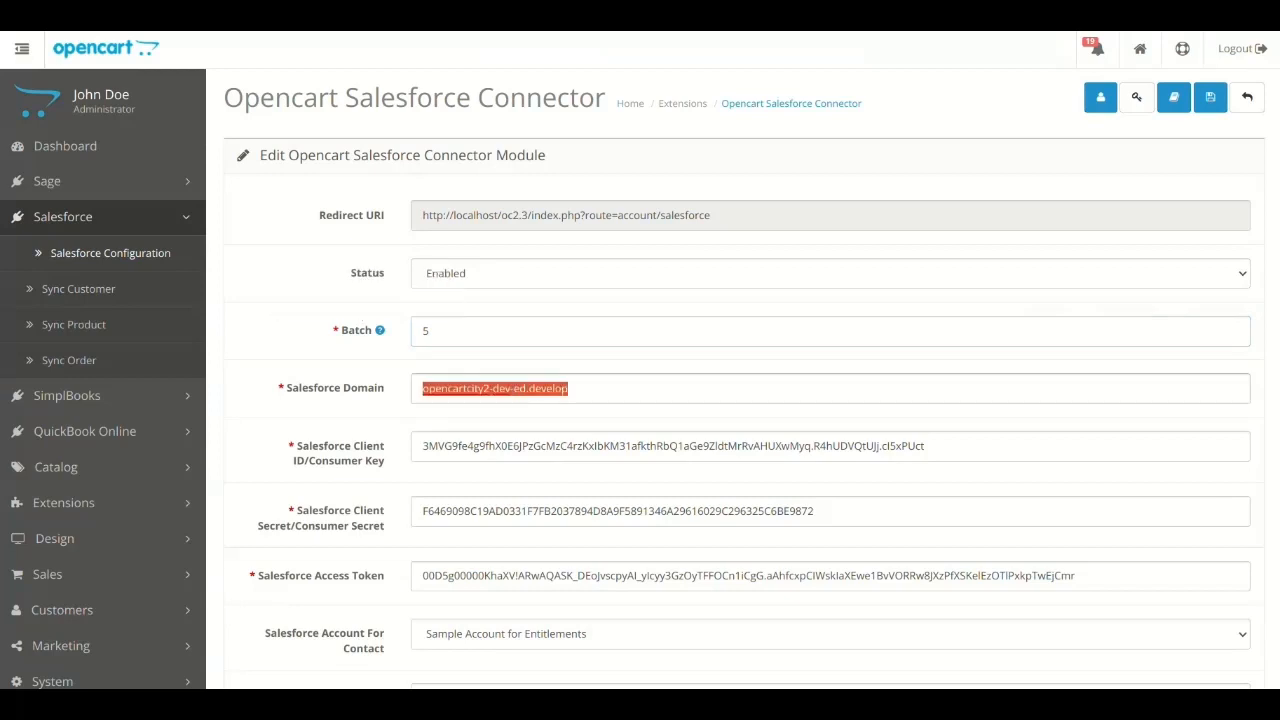
triple_click(316, 388)
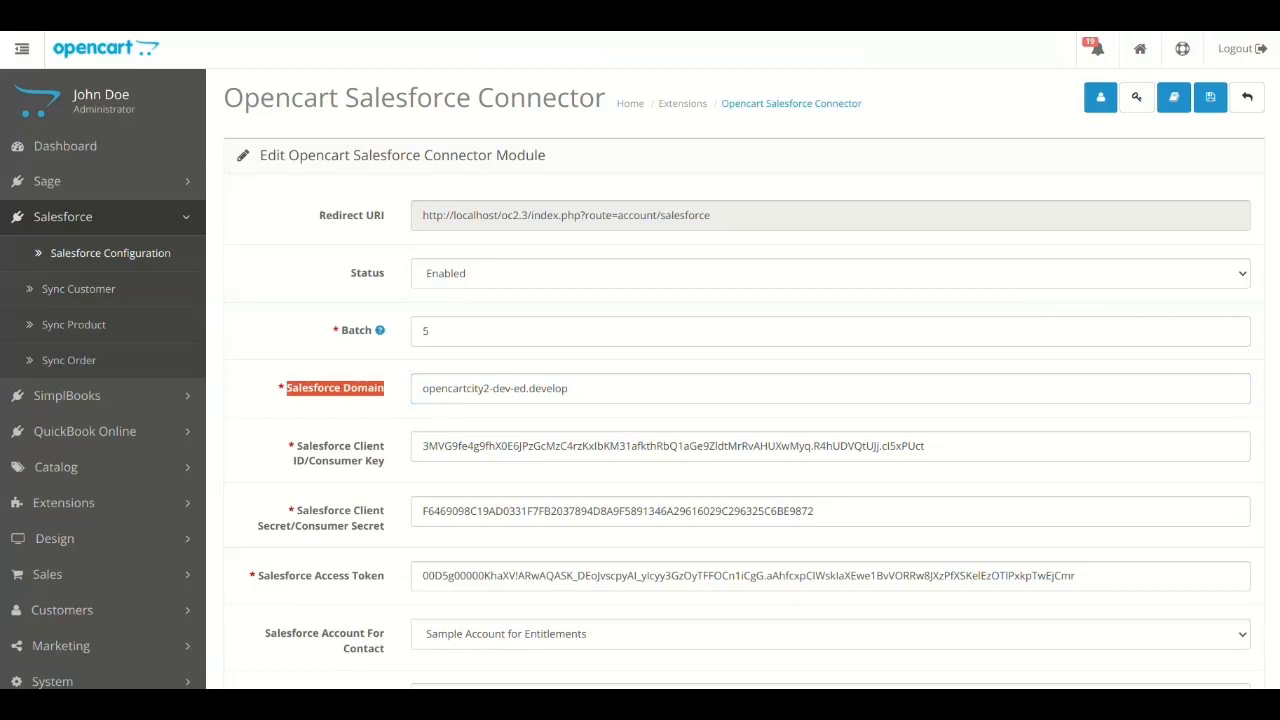
drag(421, 215, 710, 215)
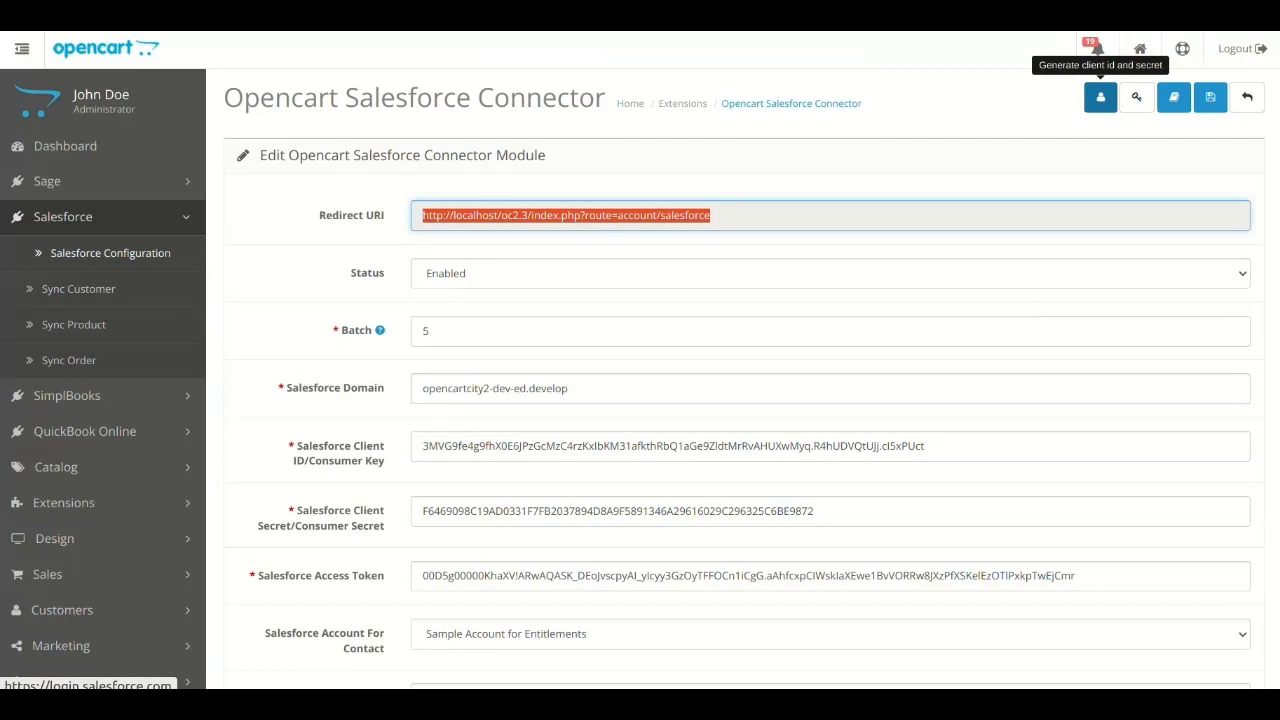
- Launch the generate client id and secret action and open App Manager in Salesforce Setup
click(1100, 97)
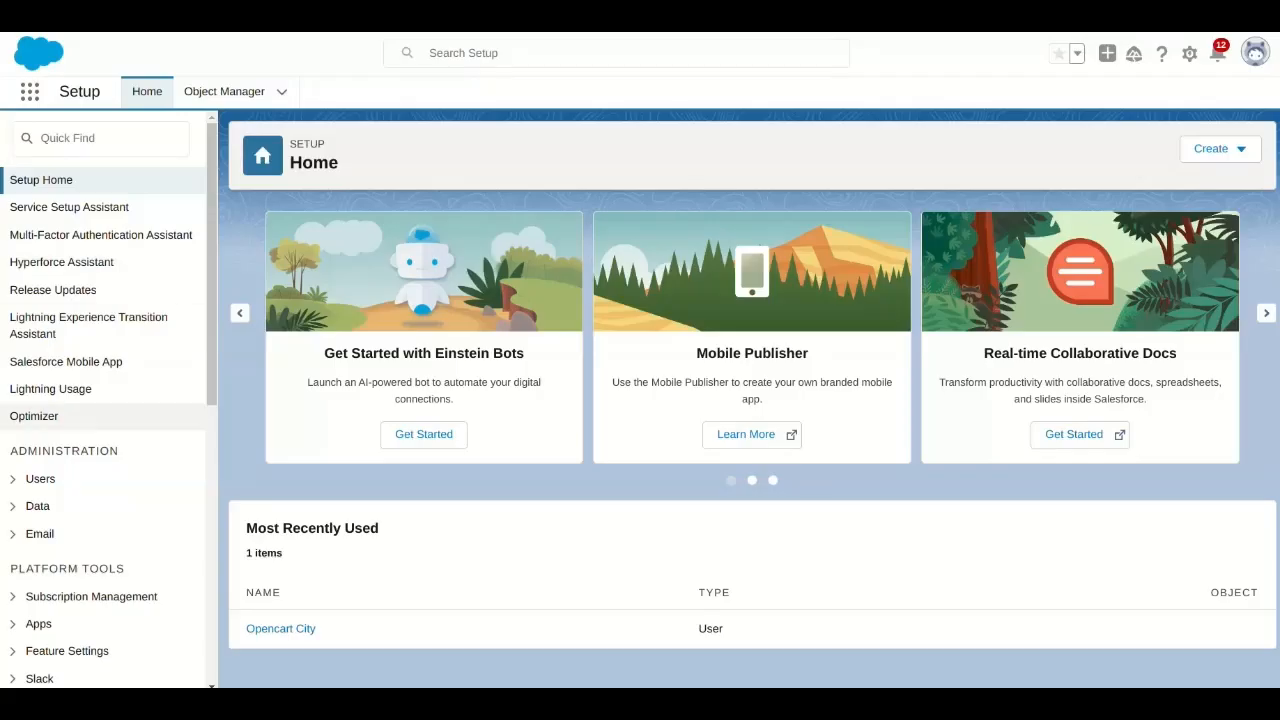
scroll(100, 440, down, 3)
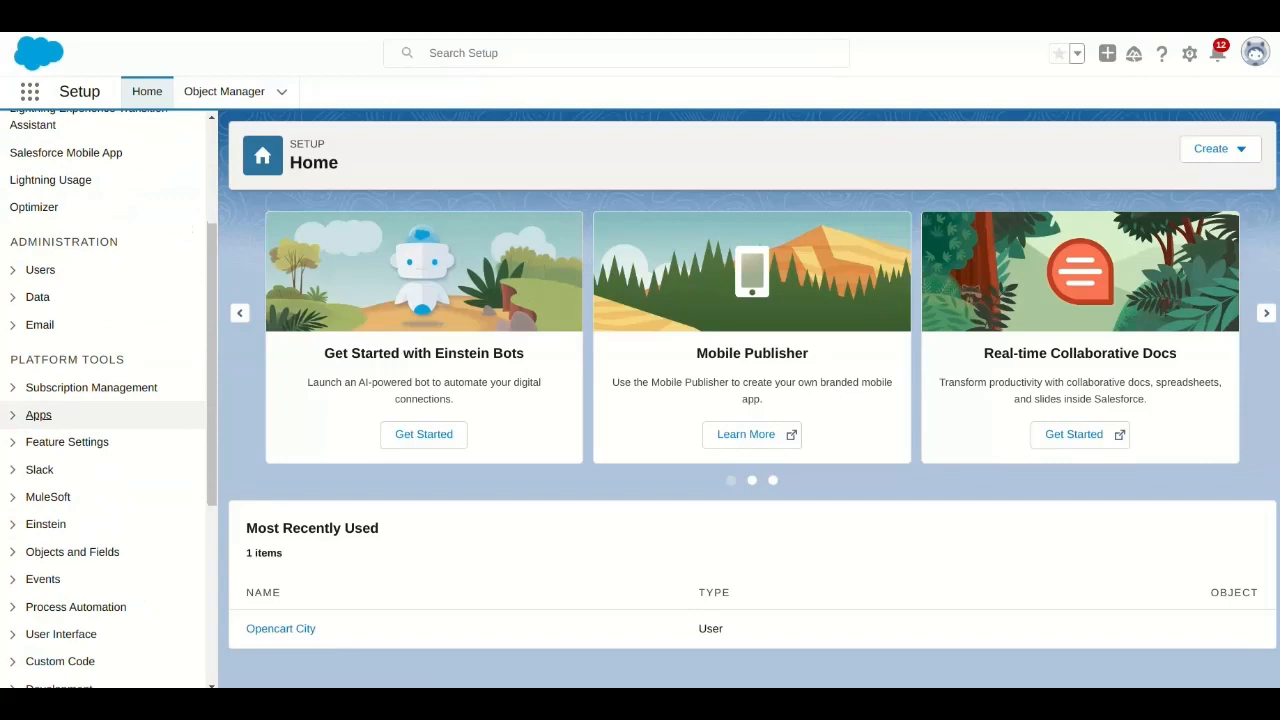
click(38, 414)
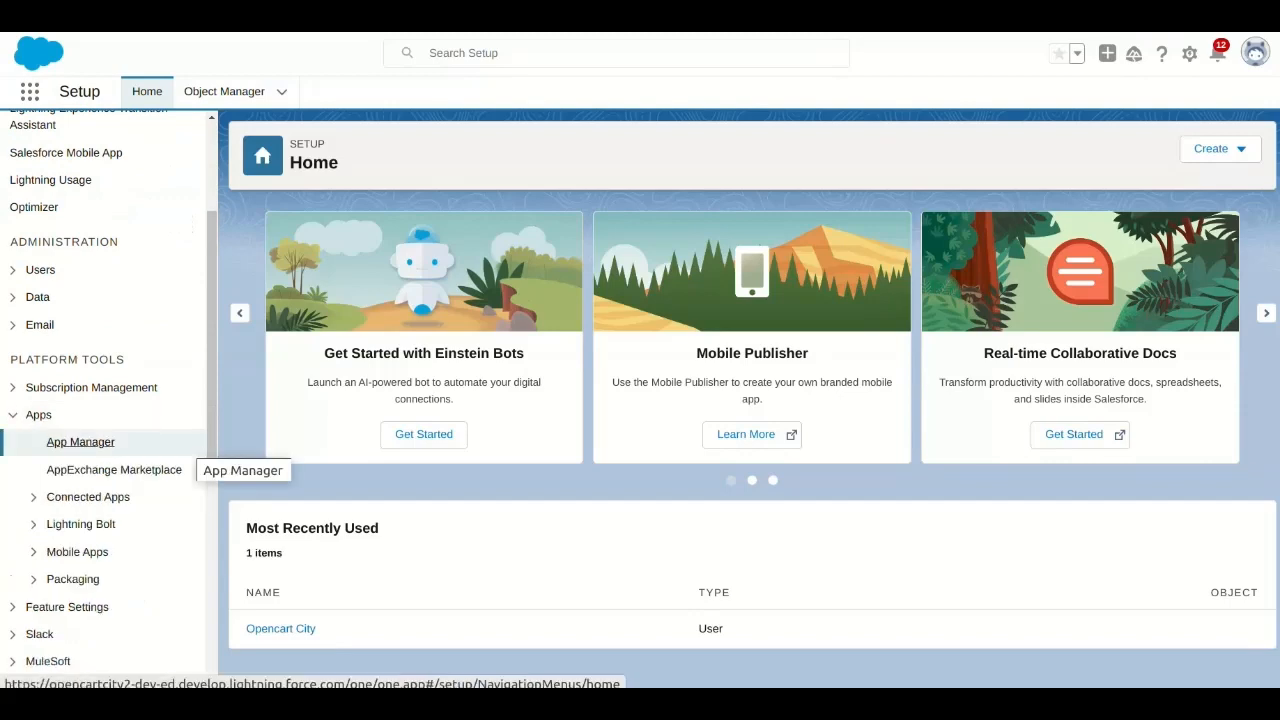
click(80, 441)
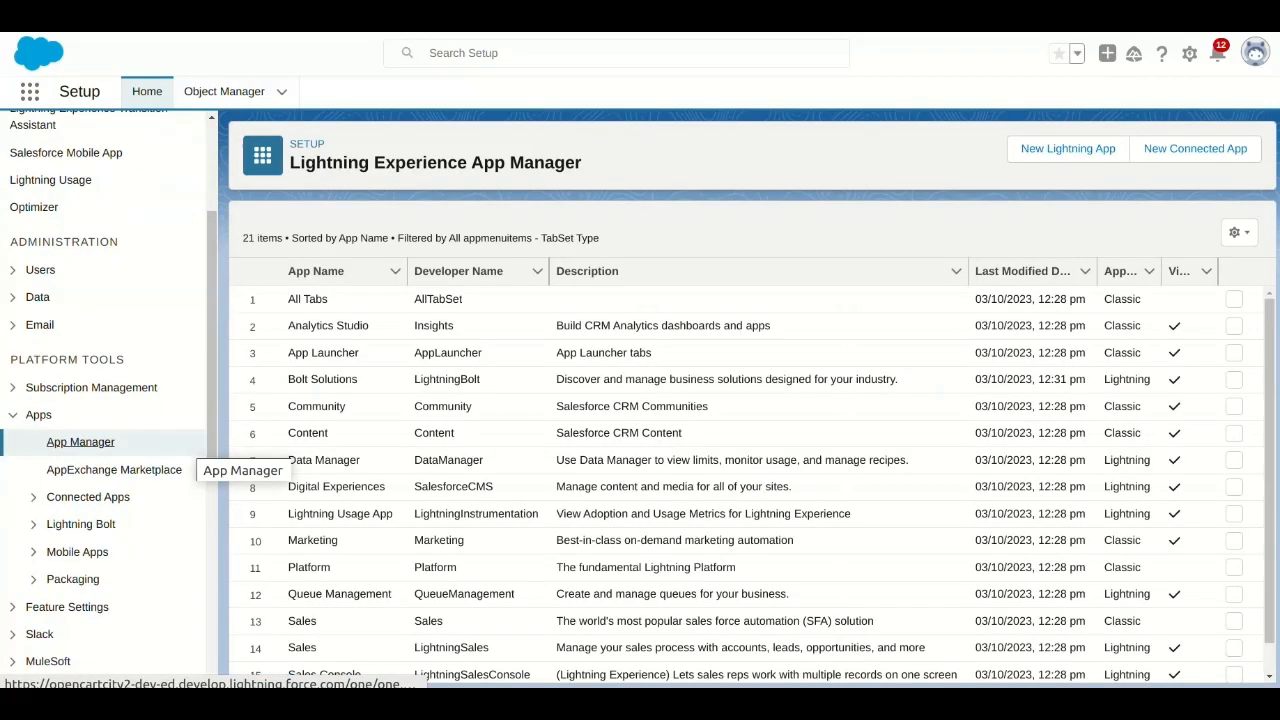
- Start a new connected app named Opencart Connector with API name Opencart_Connector
click(1195, 149)
click(607, 325)
click(592, 362)
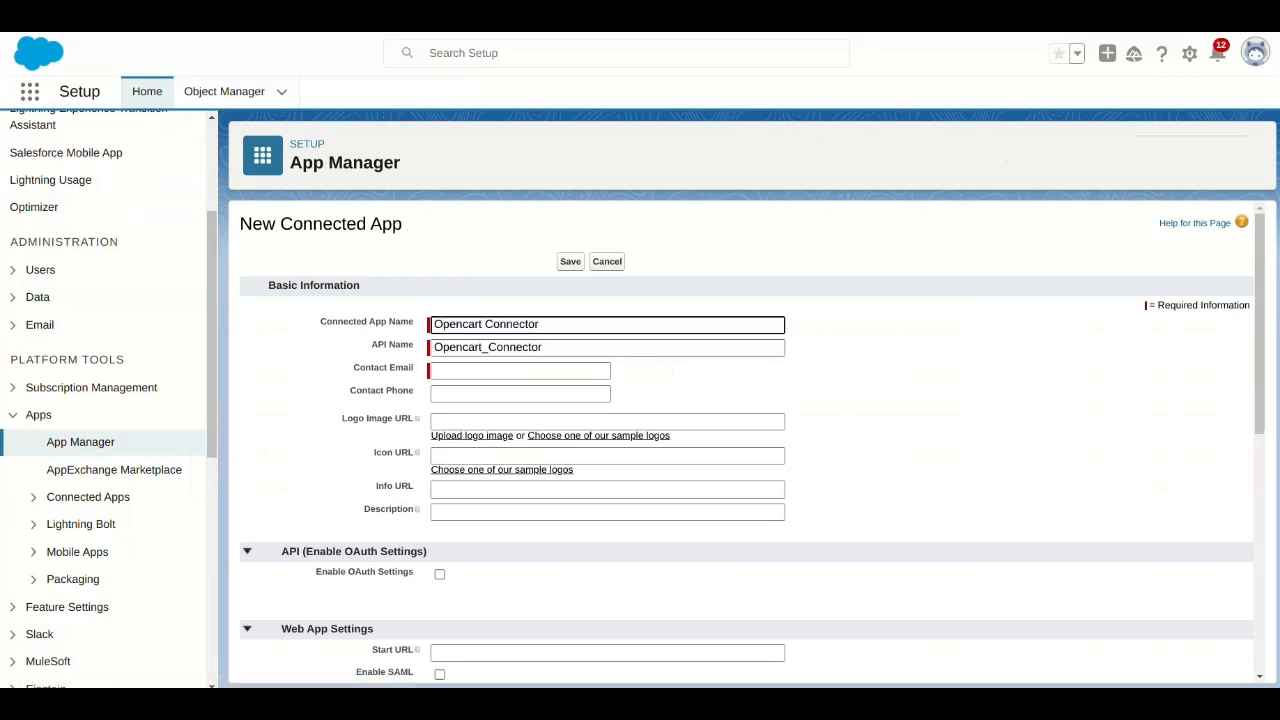
- Fill in the connected app's contact e-mail from the suggestions
click(520, 371)
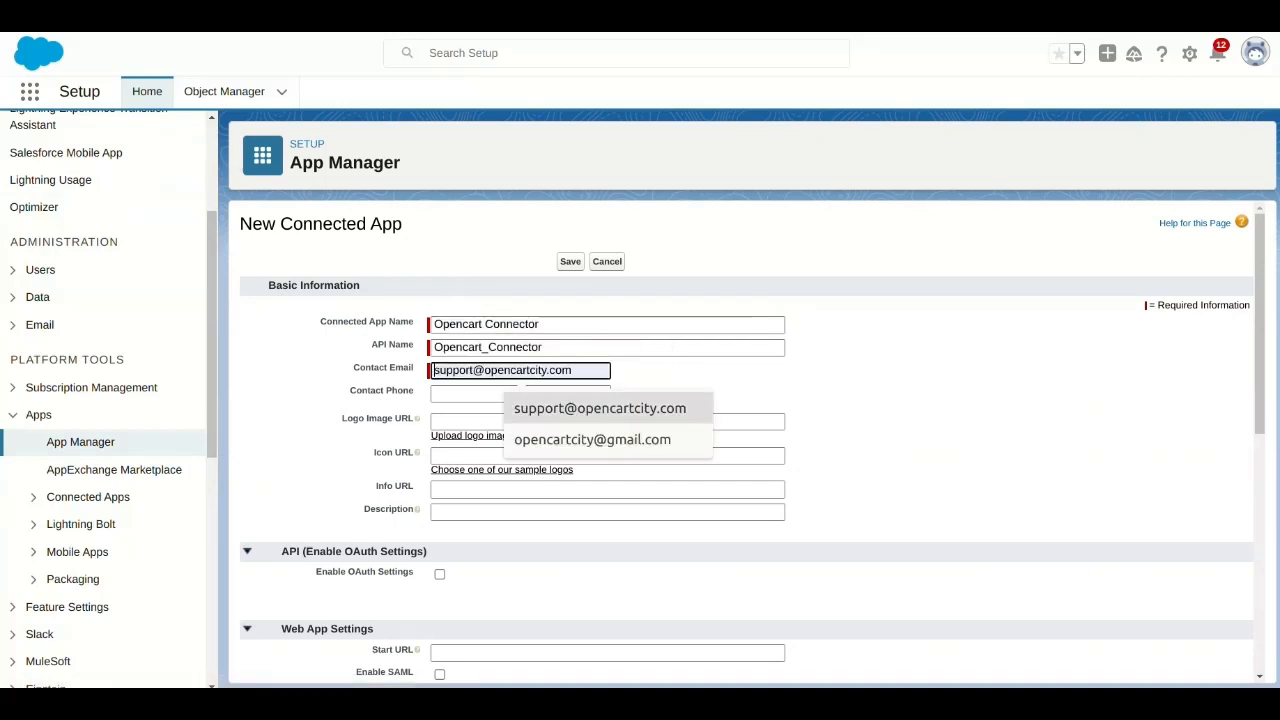
click(600, 408)
click(520, 394)
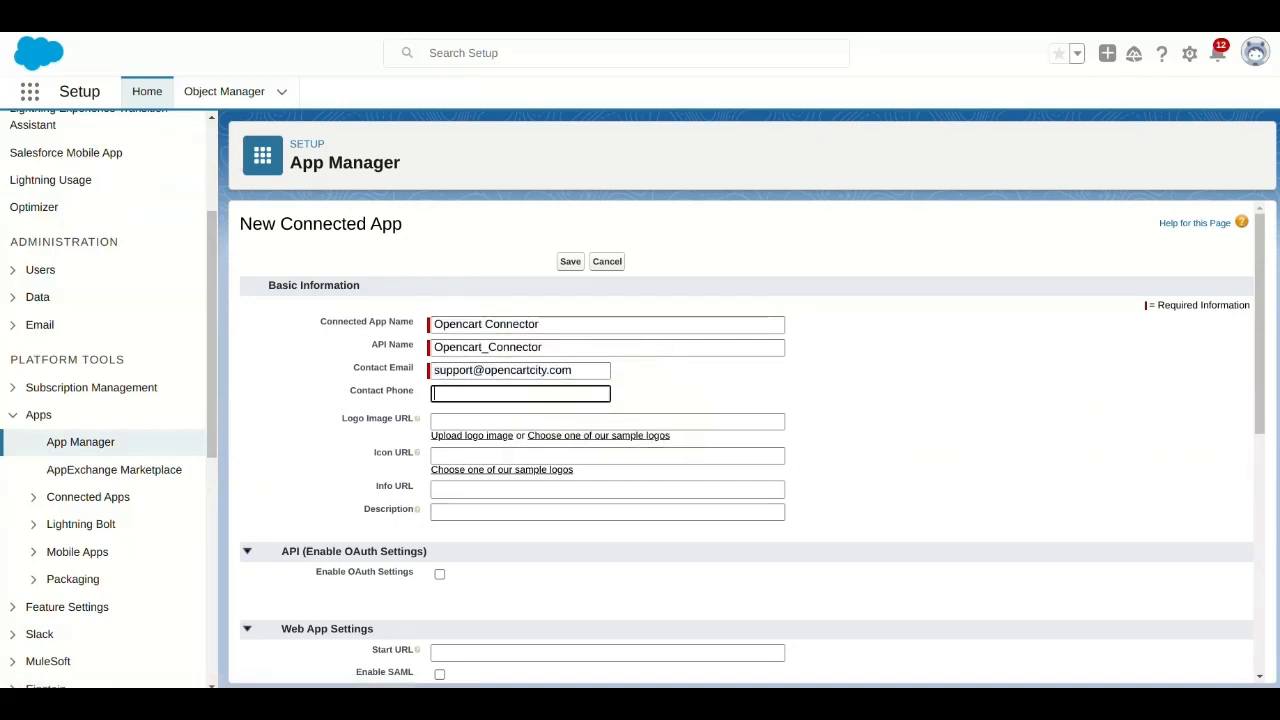
- Enable OAuth settings and paste the OpenCart Redirect URI as the callback URL
click(440, 574)
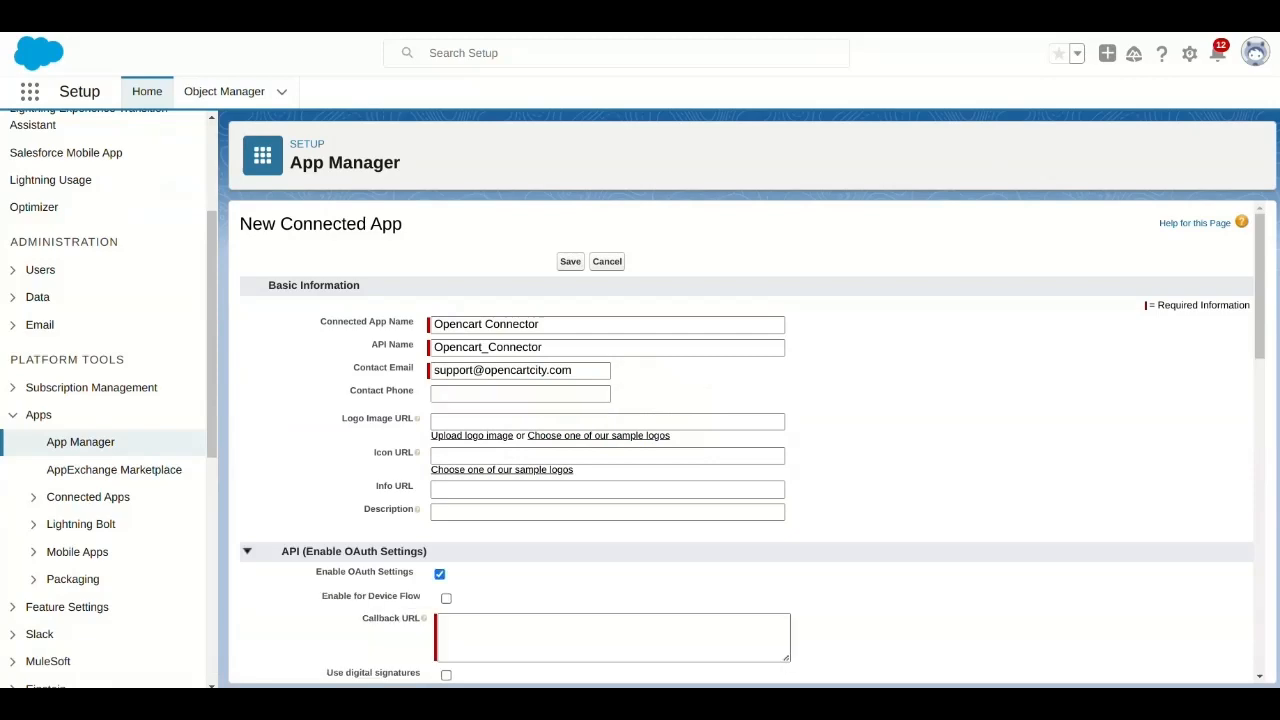
scroll(607, 450, down, 2)
click(612, 428)
key(alt+Tab)
triple_click(574, 216)
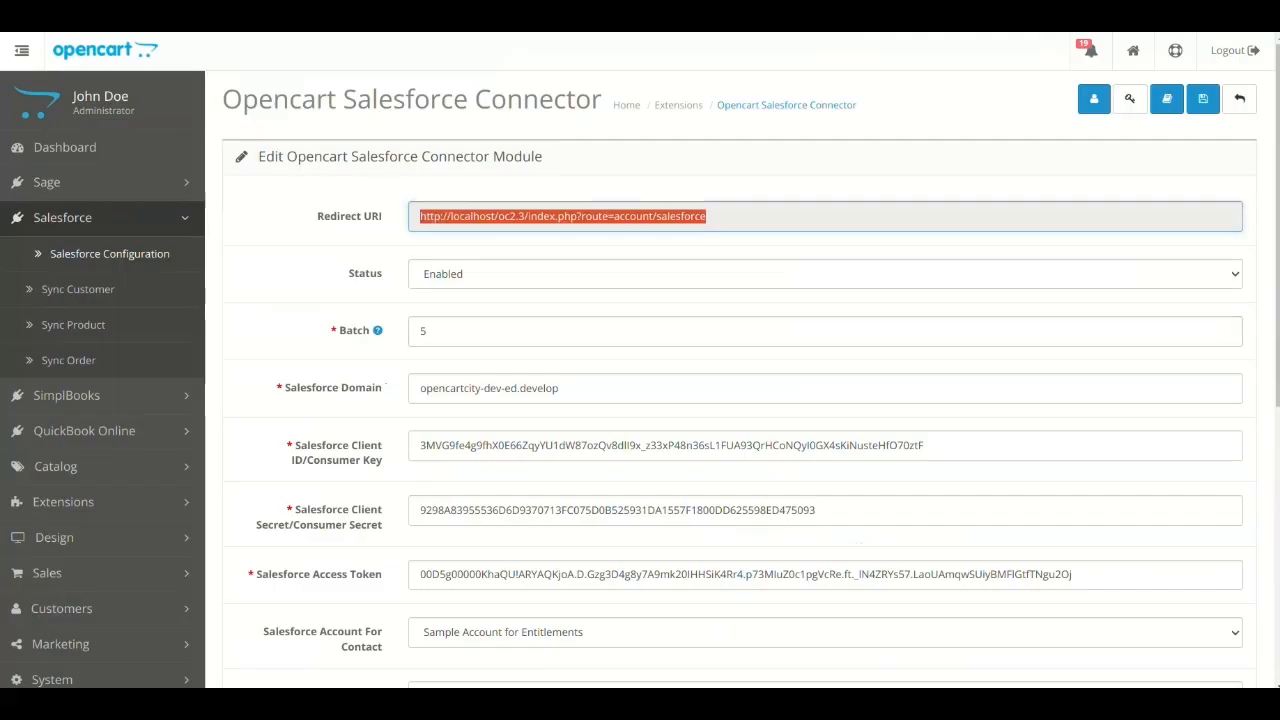
key(ctrl+c)
key(alt+Tab)
key(ctrl+v)
- Add the Full access (full) scope to the selected OAuth scopes
scroll(630, 420, down, 5)
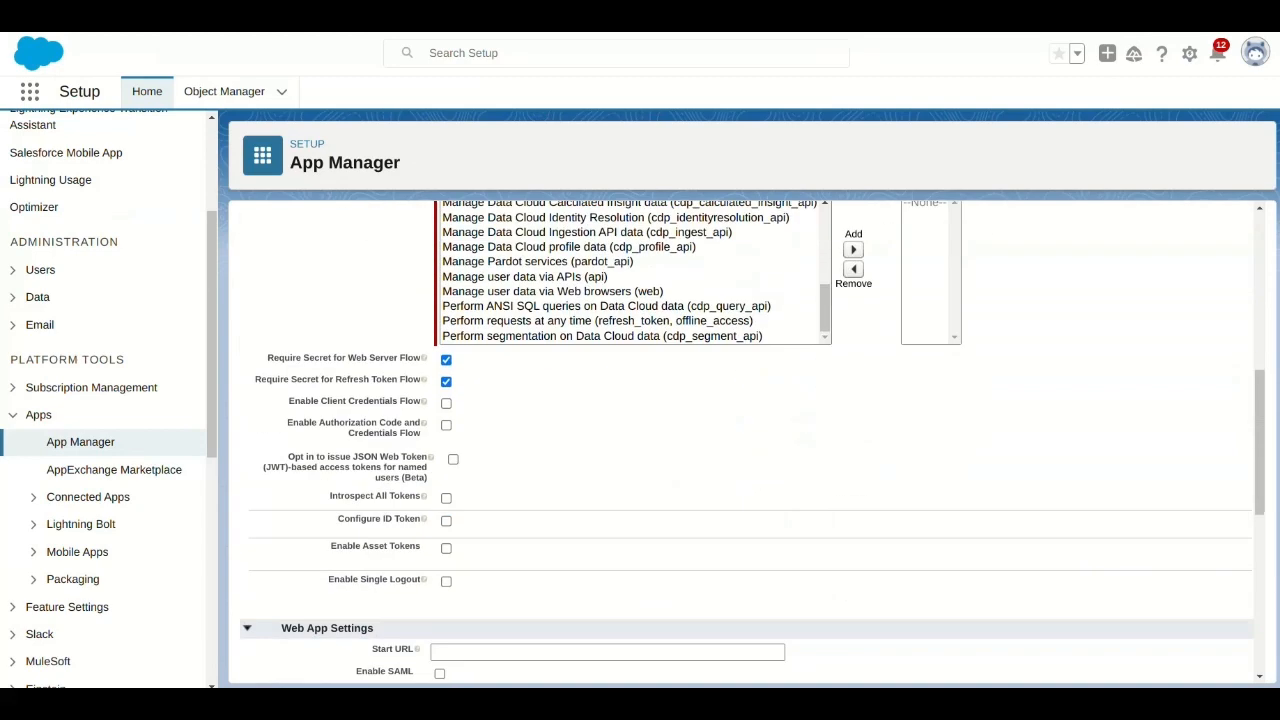
scroll(630, 420, up, 3)
scroll(630, 420, down, 2)
drag(825, 412, 825, 379)
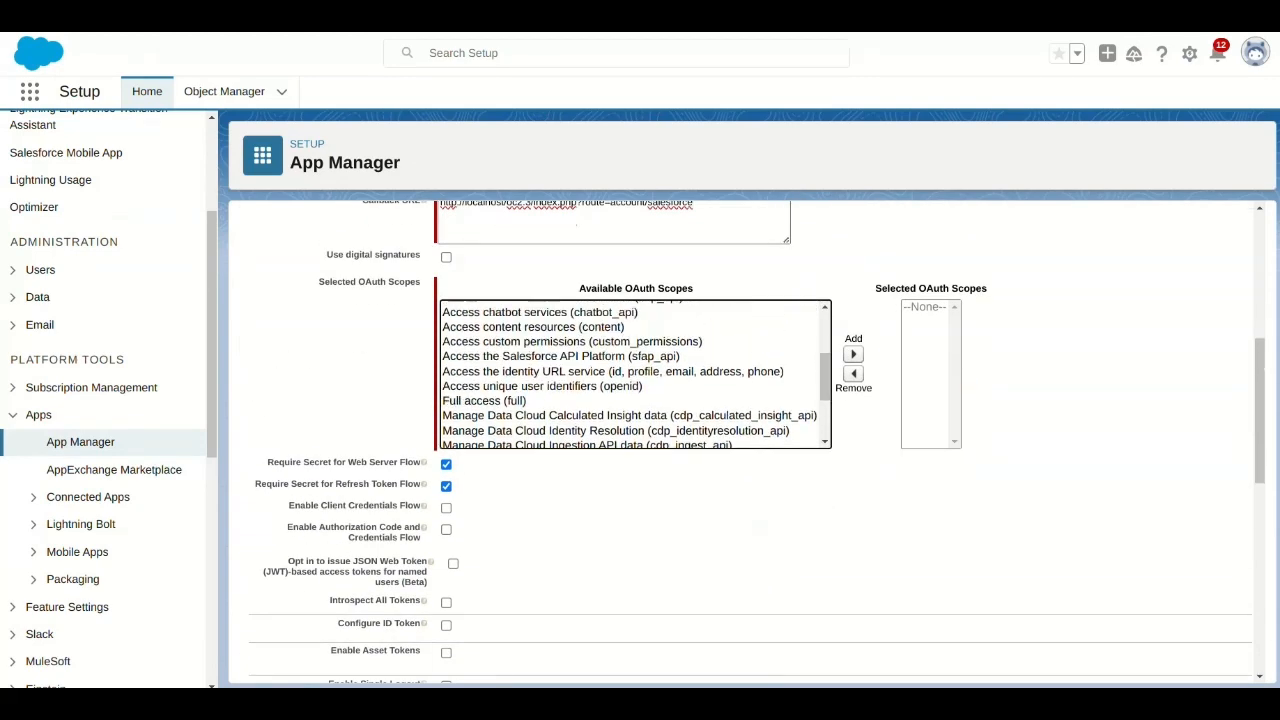
click(600, 401)
click(853, 354)
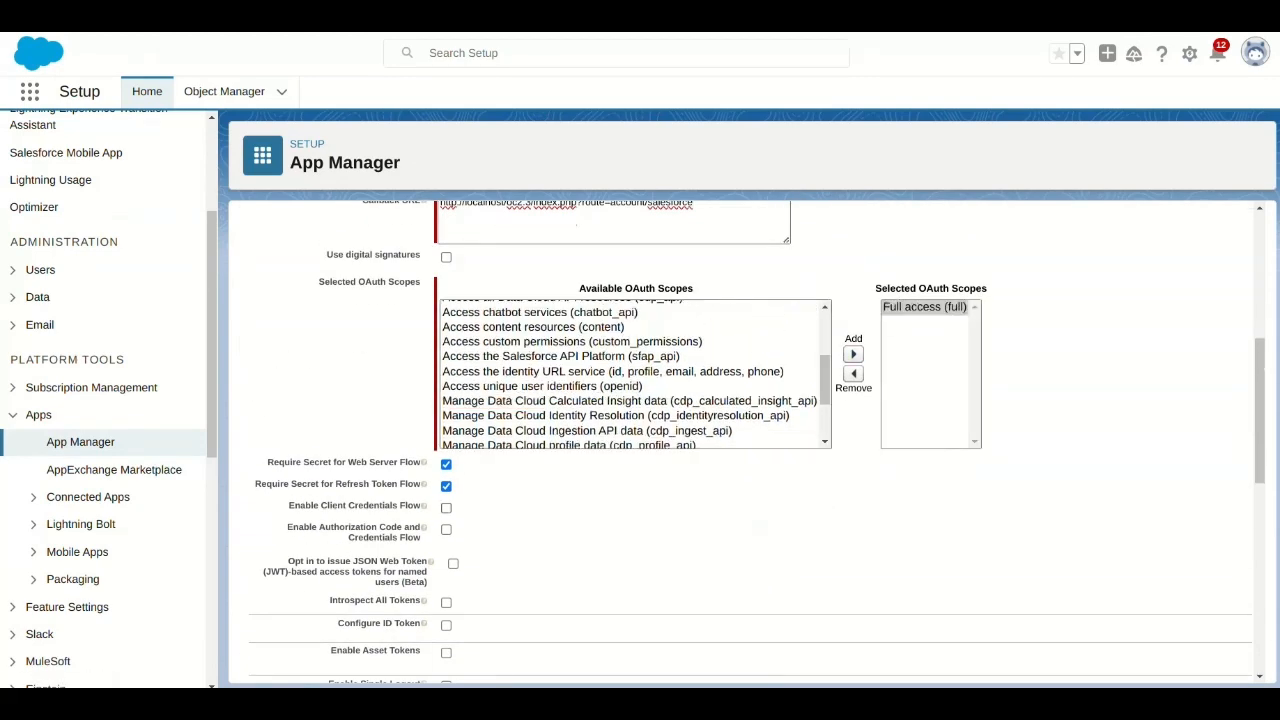
- Enable the client credentials flow and save the new connected app
click(446, 508)
click(789, 157)
scroll(745, 445, down, 7)
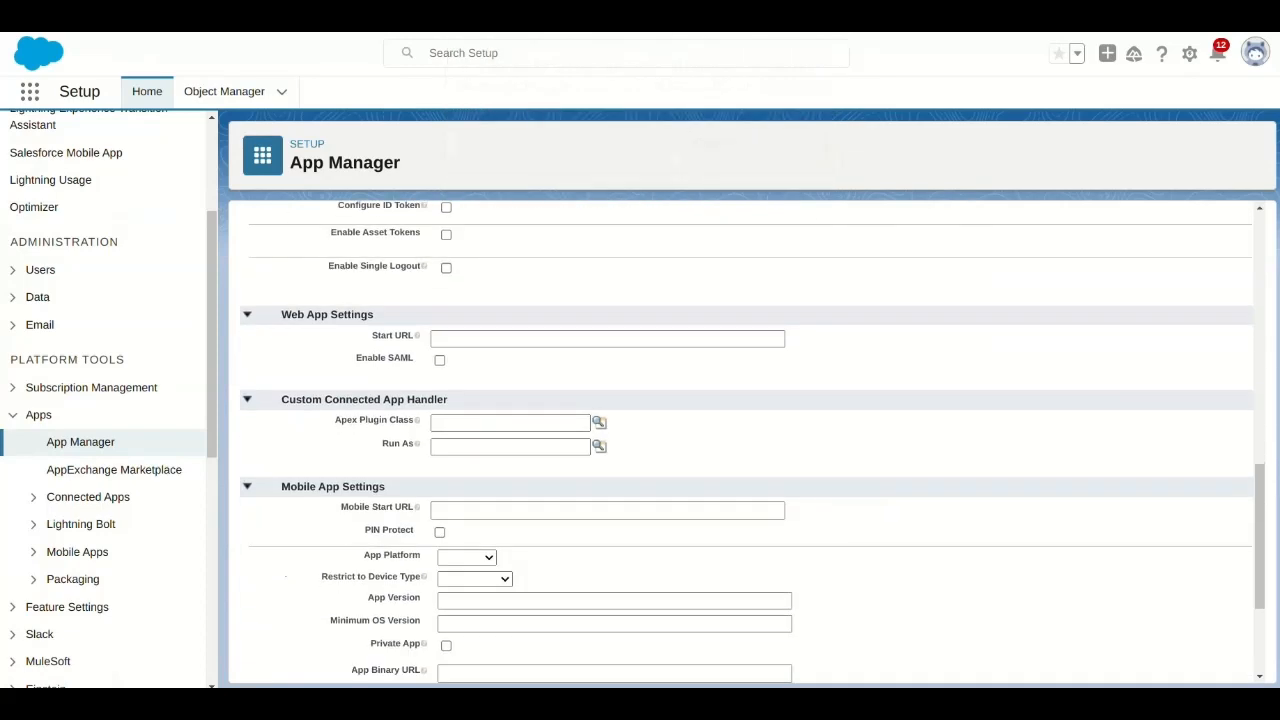
click(570, 643)
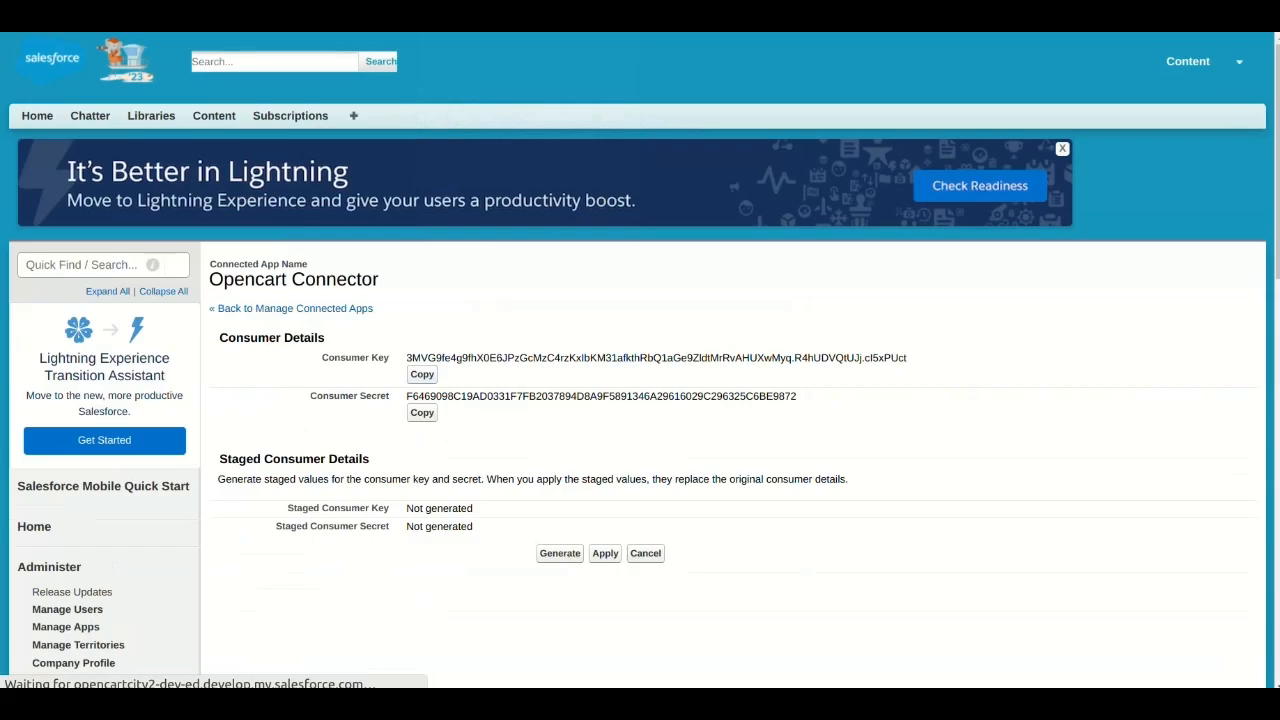
- Paste the Salesforce consumer key and consumer secret into the client ID and client secret fields
key(ctrl+Tab)
triple_click(484, 446)
key(ctrl+v)
key(ctrl+shift+Tab)
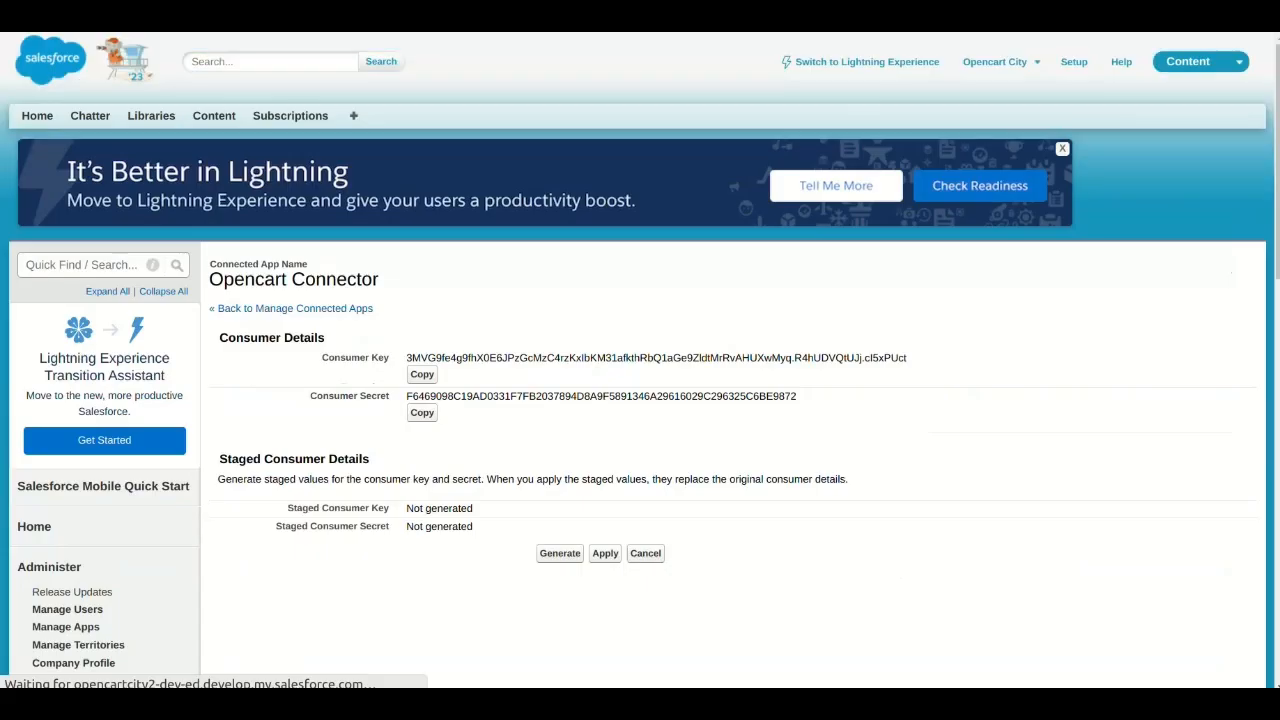
key(ctrl+Tab)
double_click(612, 511)
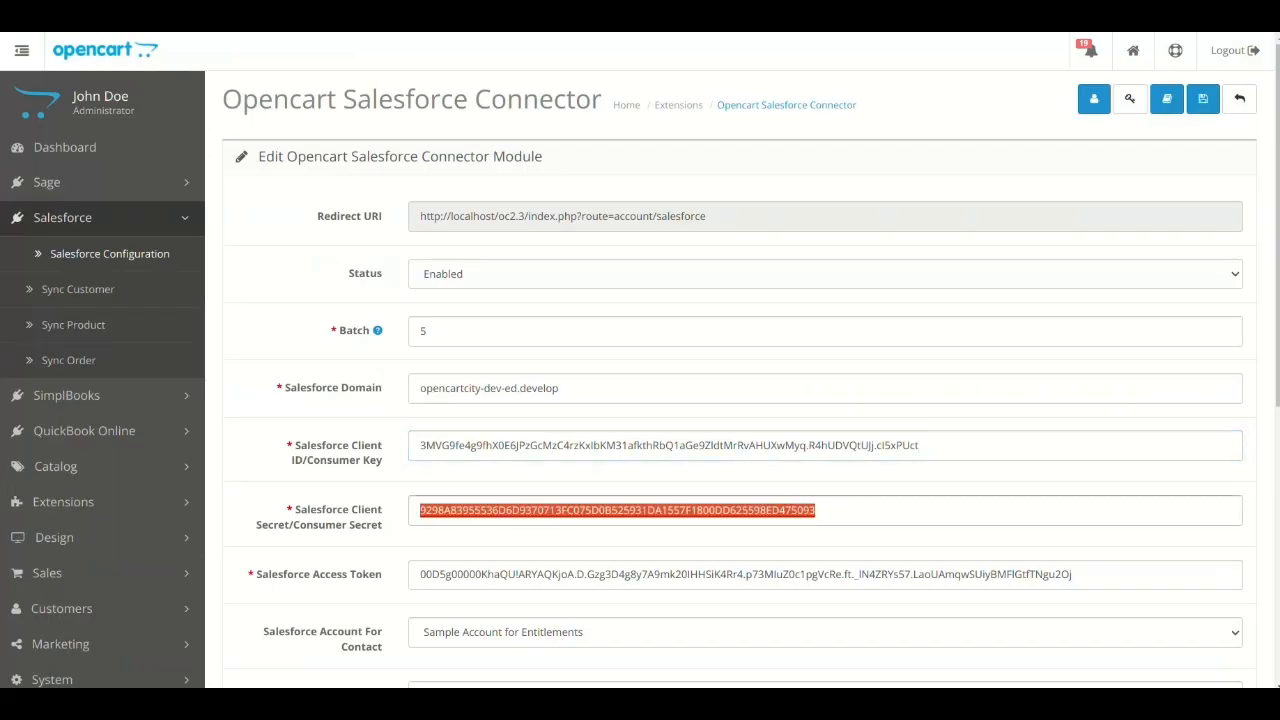
key(ctrl+v)
- Replace the Salesforce Access Token with the placeholder test and save the module settings
click(1090, 575)
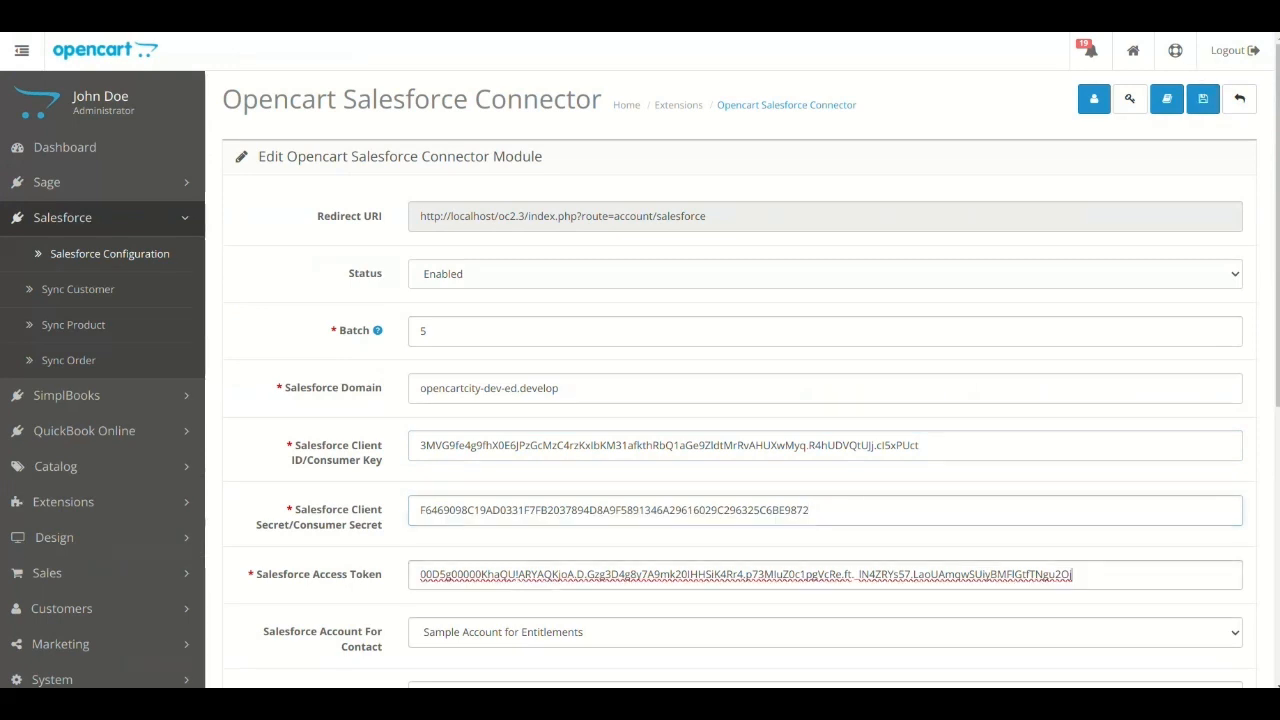
key(ctrl+a)
text(test)
key(Escape)
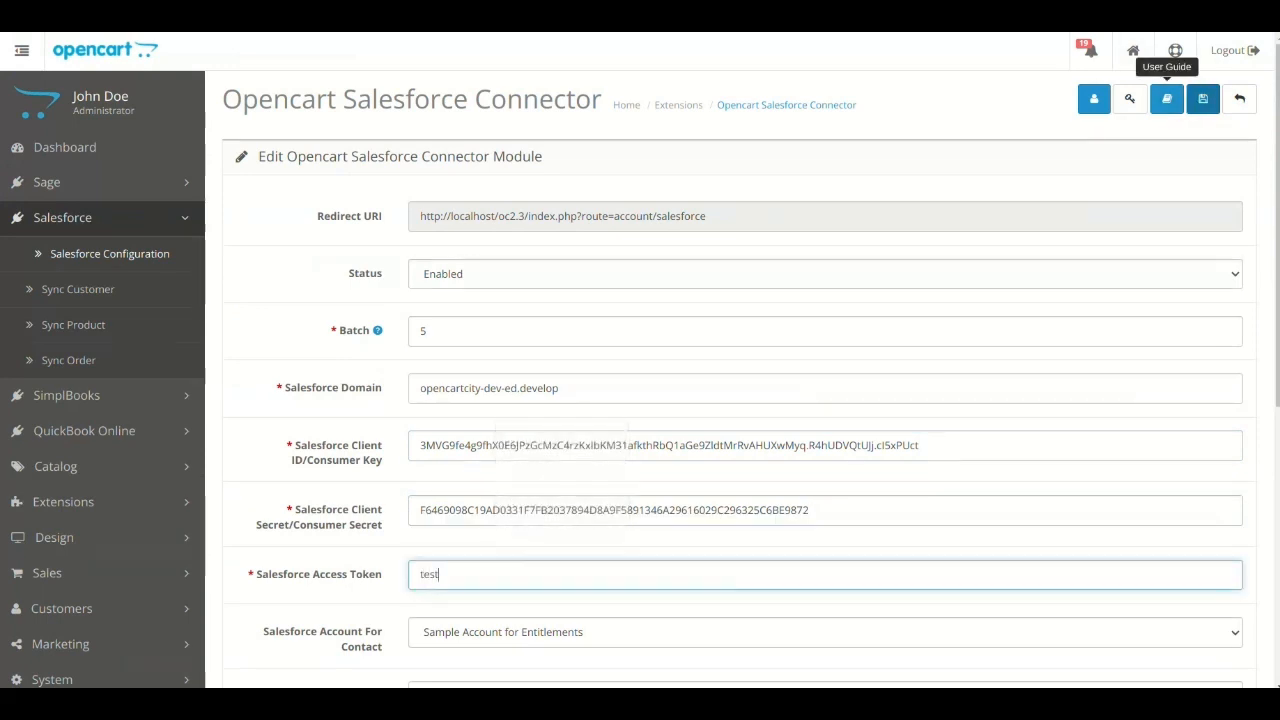
click(1203, 99)
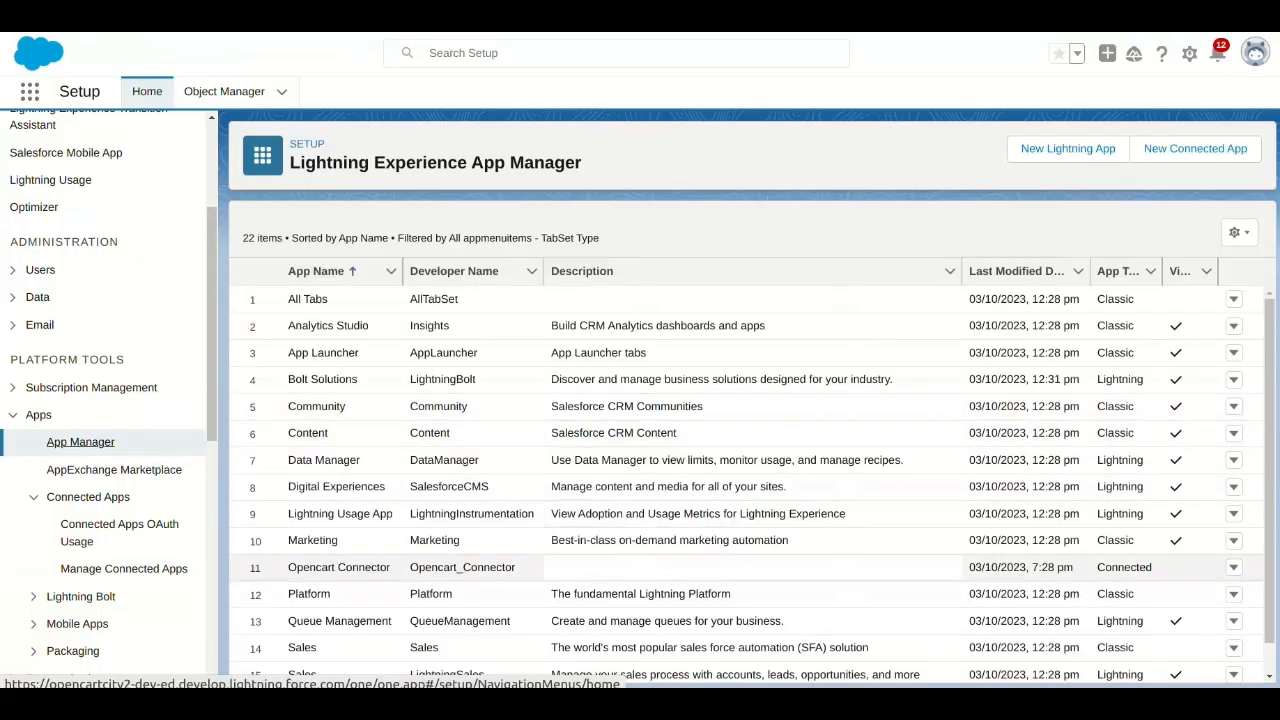
- Edit the Opencart Connector app's policies to set the client credentials Run As user and save
click(1233, 567)
click(1184, 626)
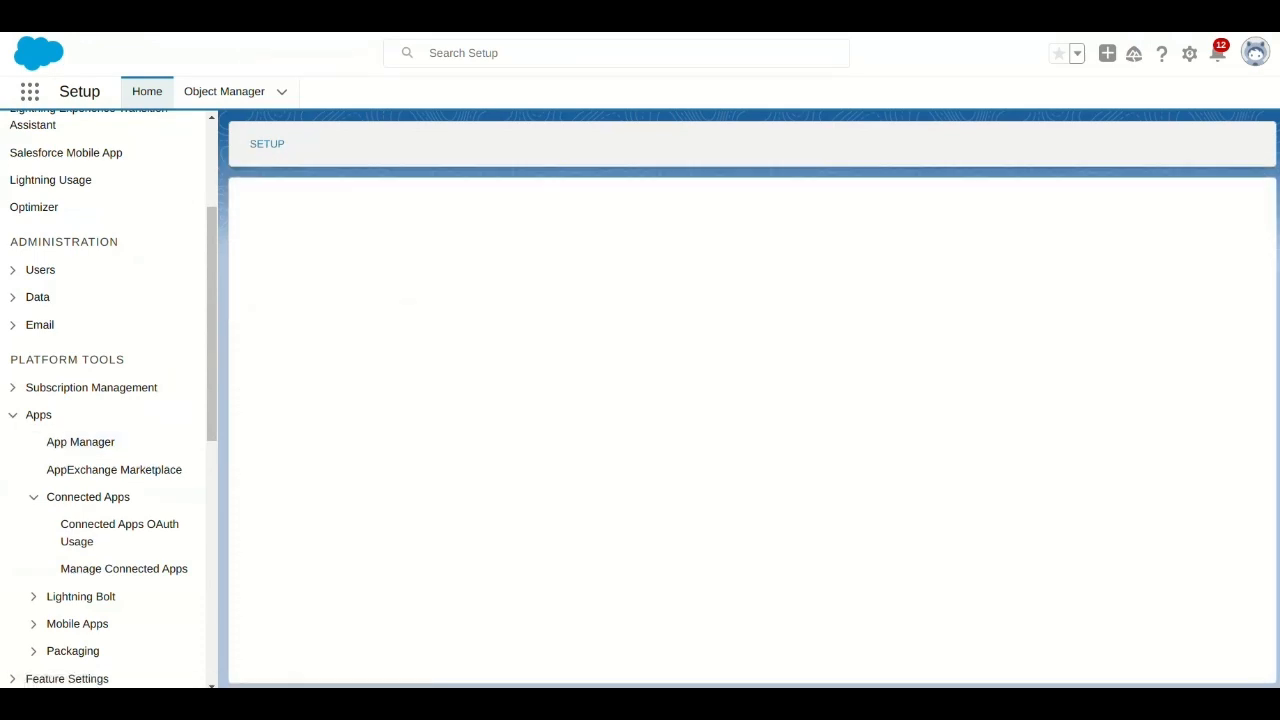
scroll(750, 450, down, 4)
click(609, 614)
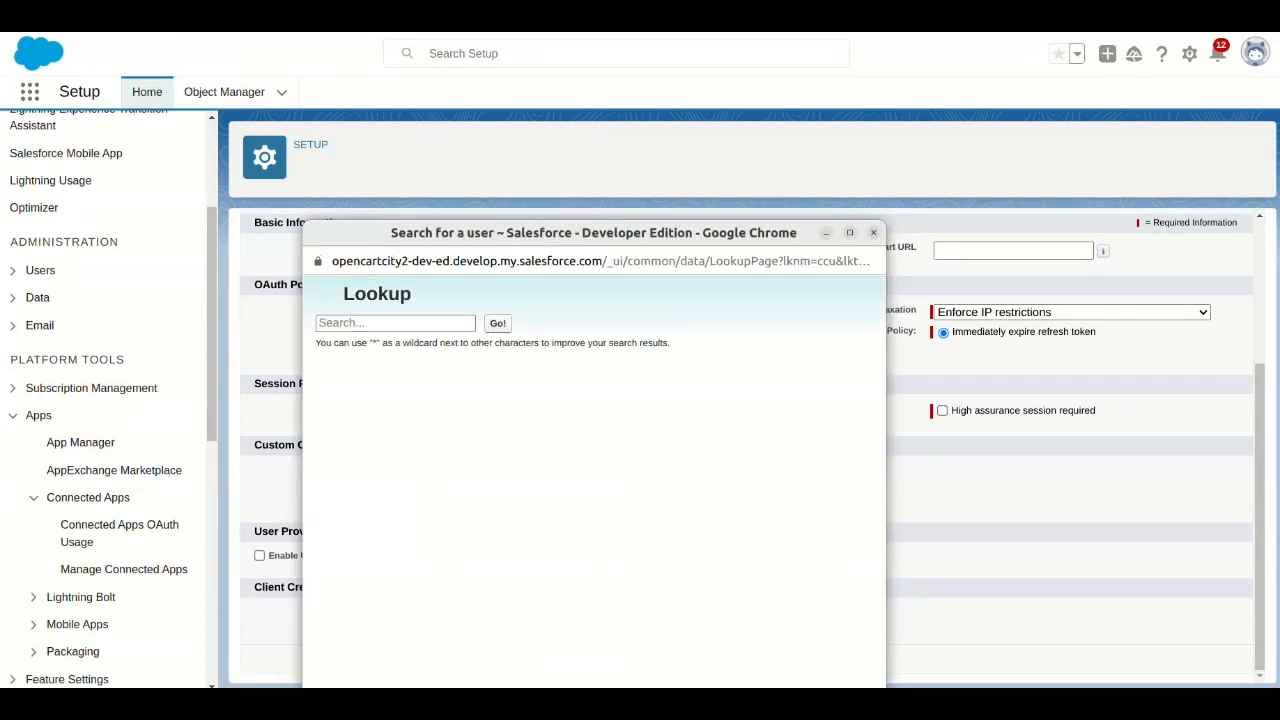
drag(498, 261, 332, 261)
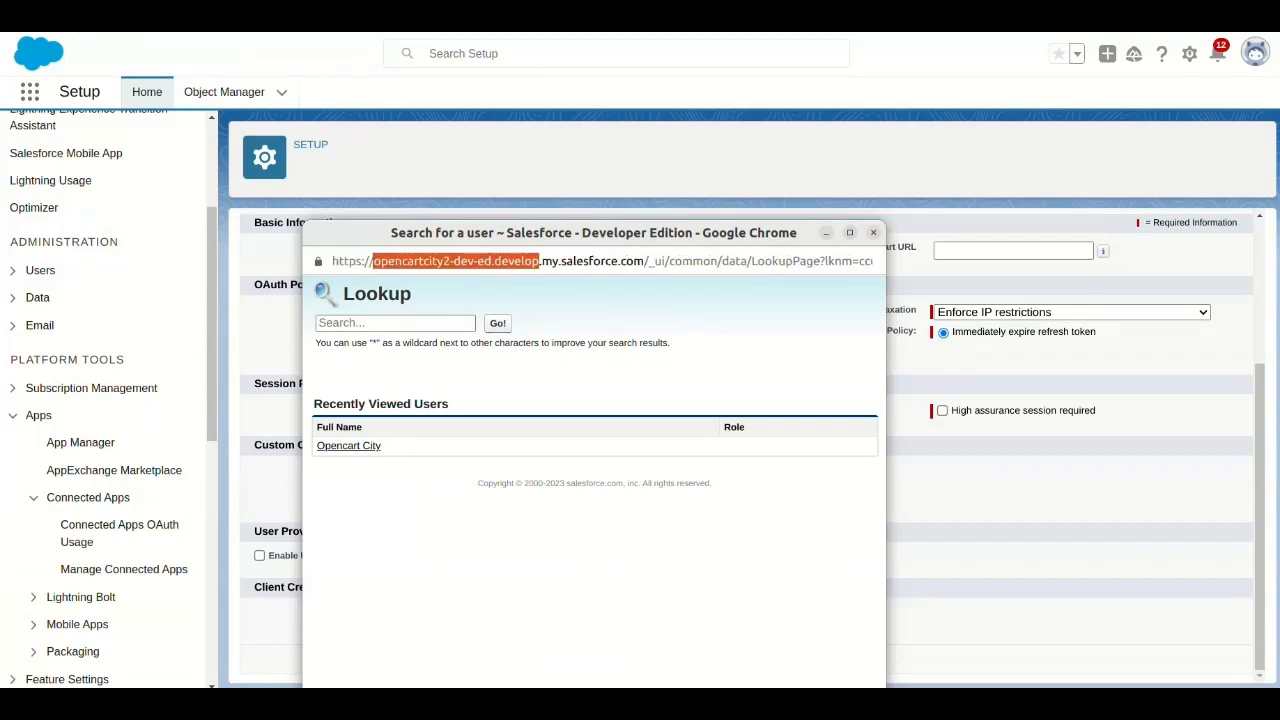
click(349, 445)
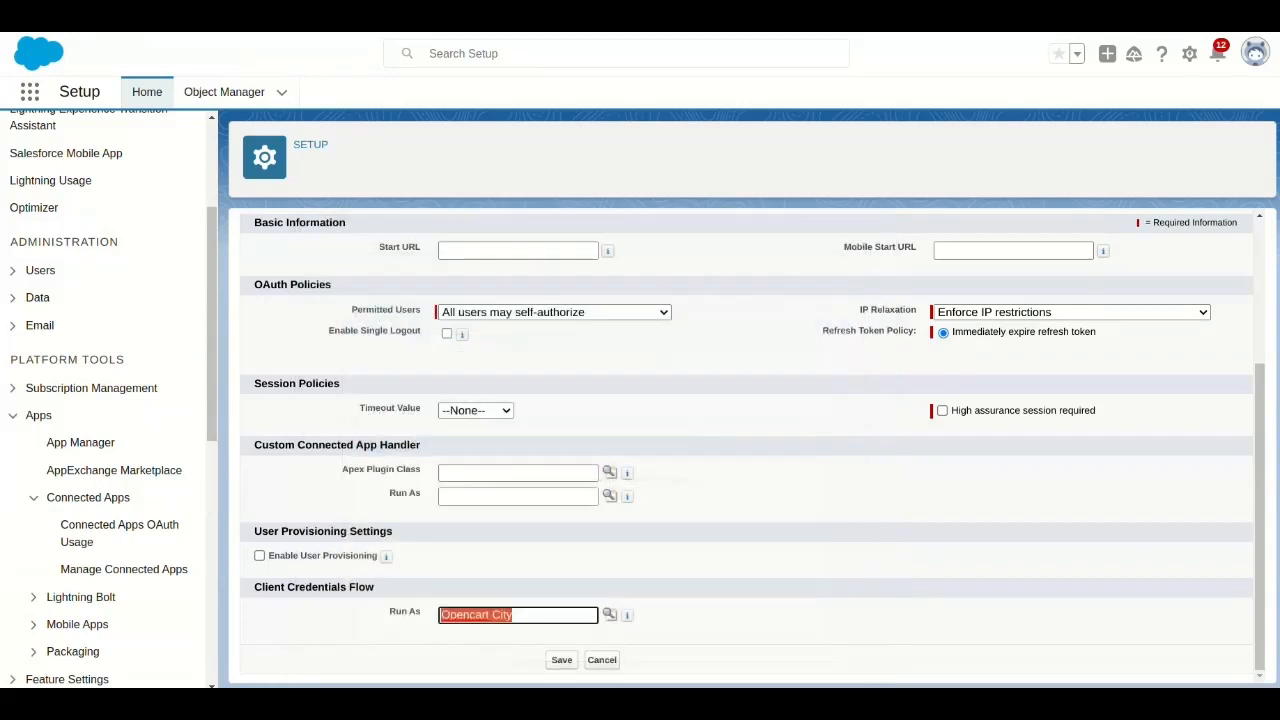
click(561, 660)
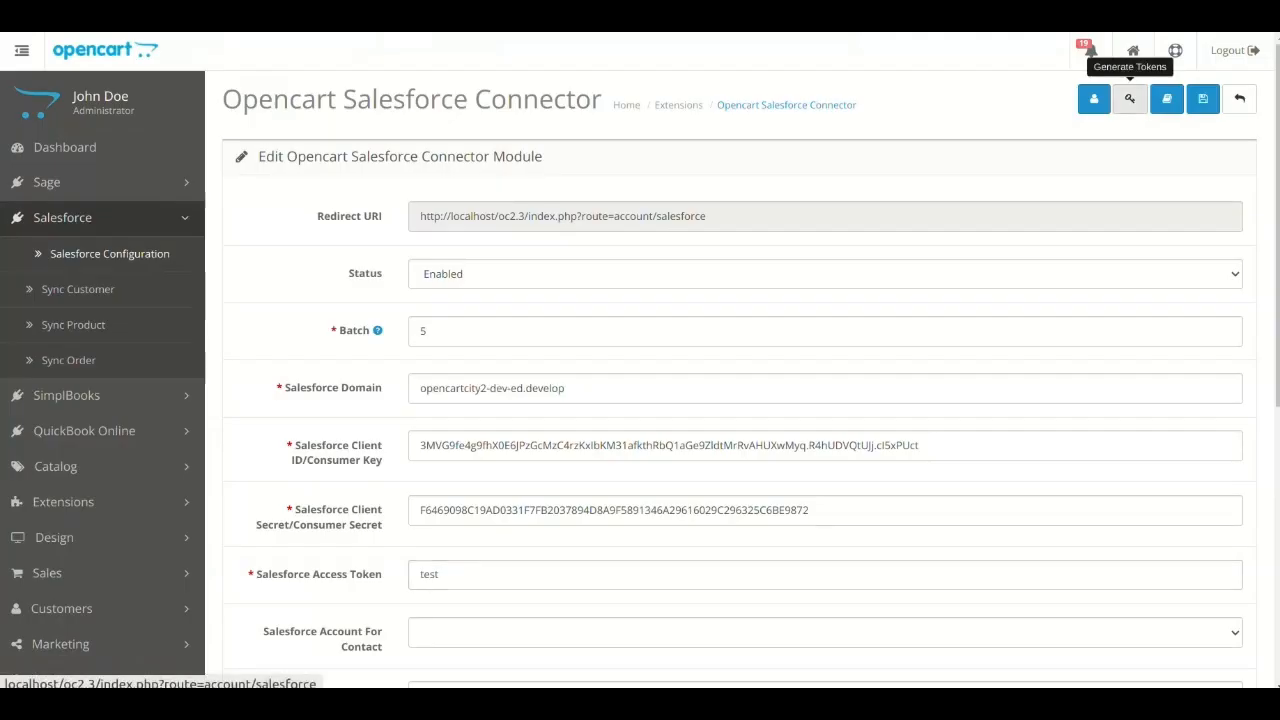
- Generate new Salesforce tokens for the connector module
click(1129, 98)
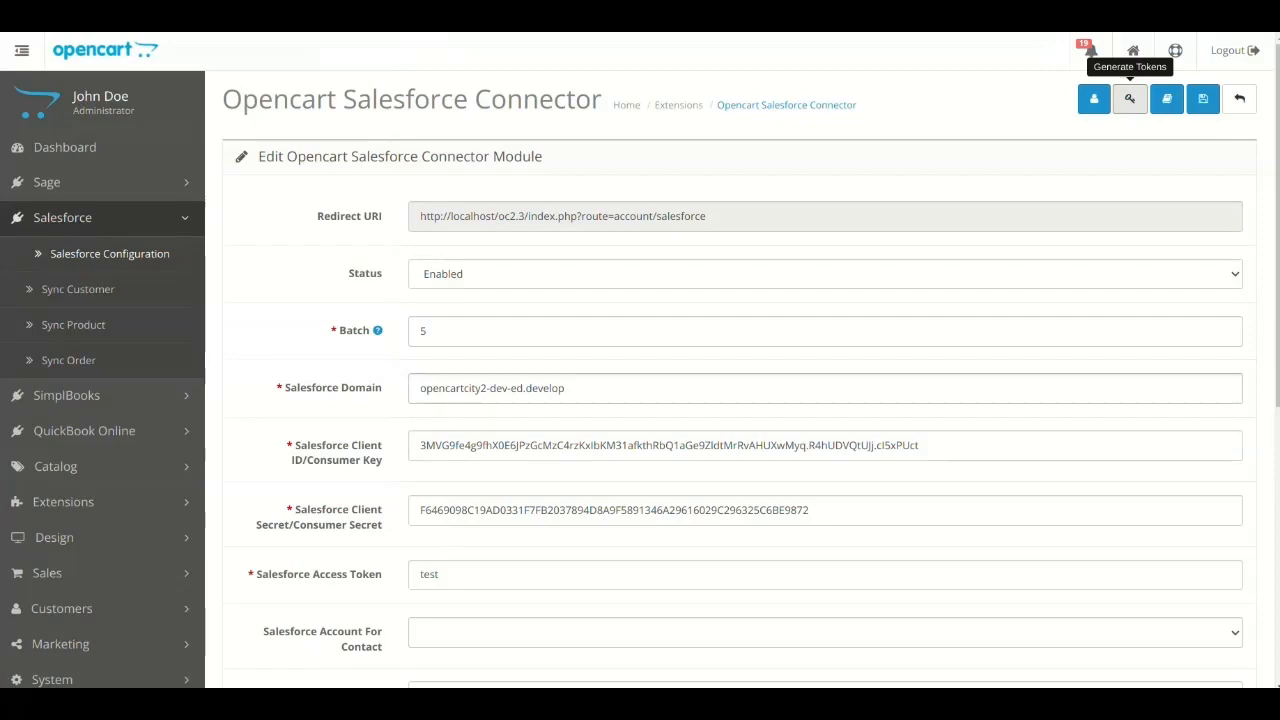
scroll(825, 450, down, 2)
click(825, 527)
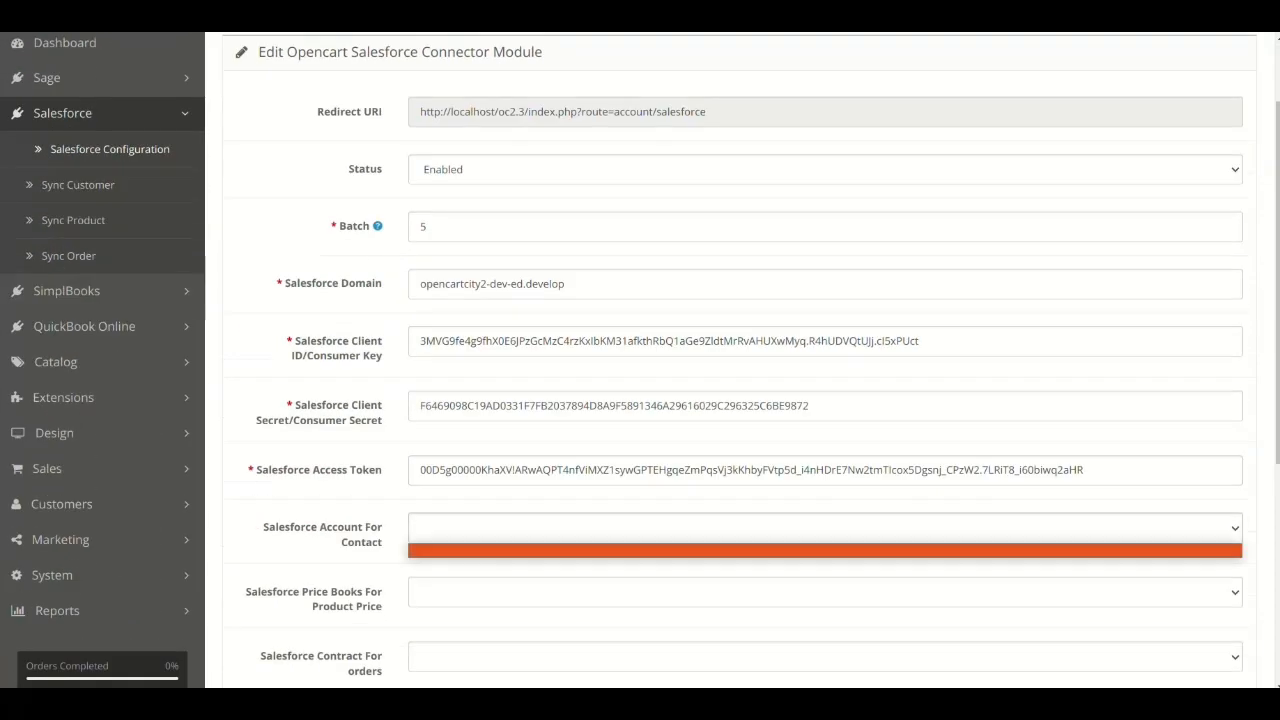
click(825, 527)
- Save the connector module settings and choose Sample Account for Entitlements as the Salesforce account for contacts
scroll(825, 450, up, 2)
click(1203, 99)
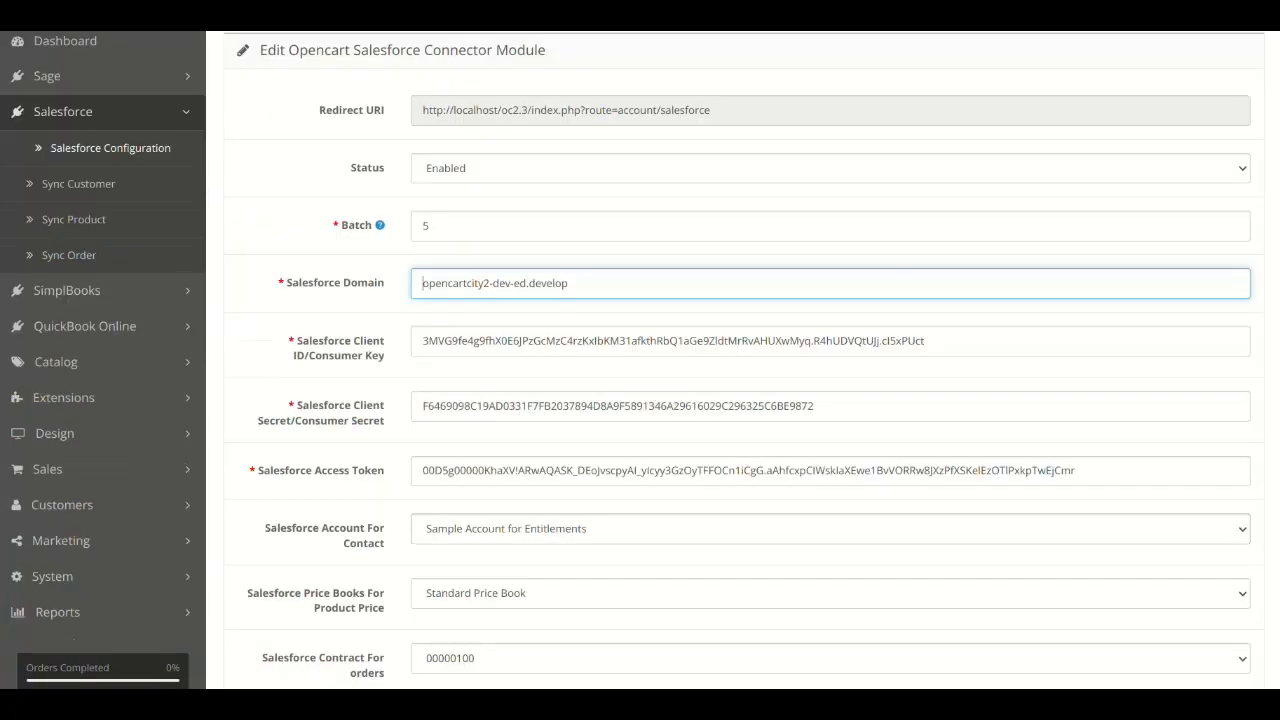
click(830, 529)
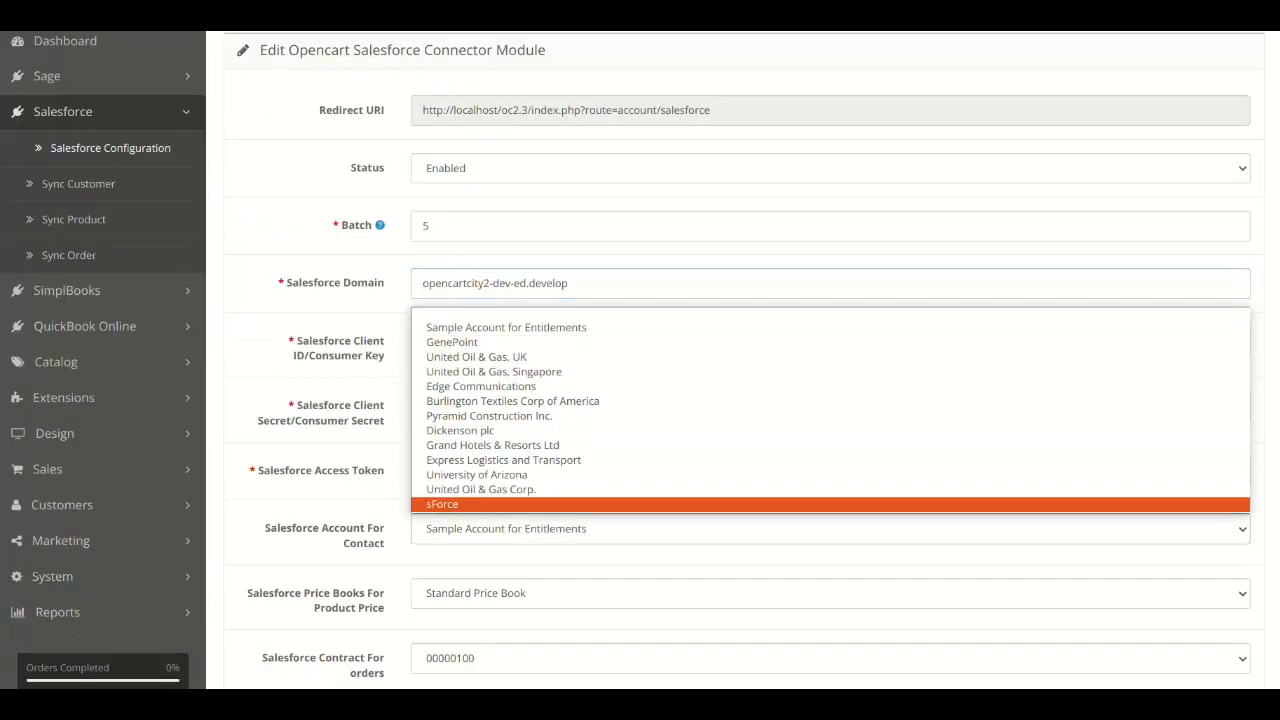
click(830, 529)
- Choose Standard Price Book for product prices and contract 00000100 for orders
scroll(830, 430, down, 2)
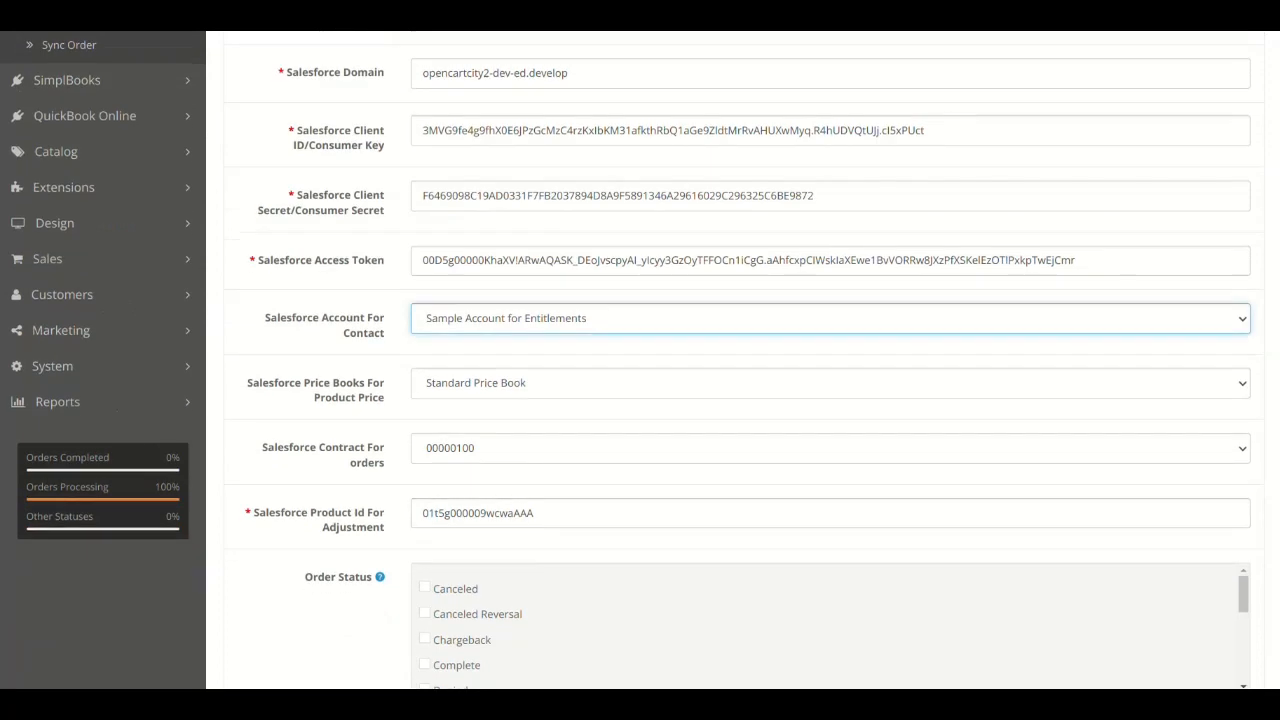
click(830, 383)
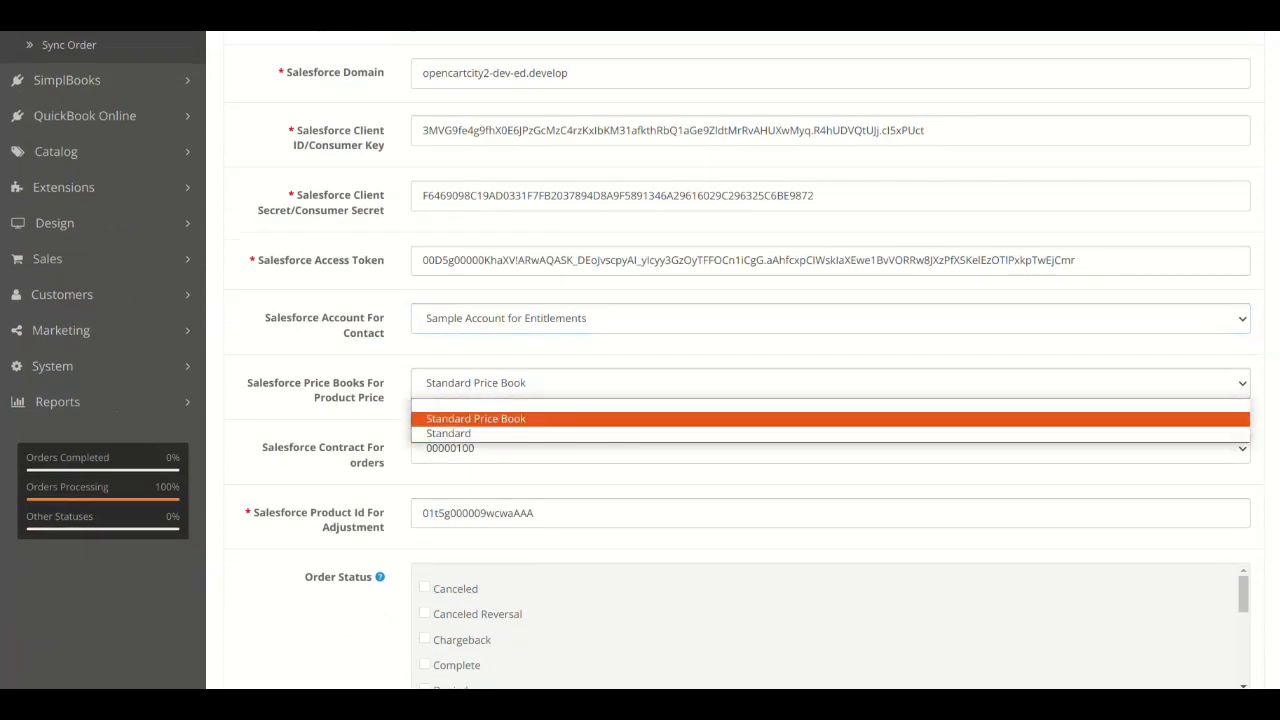
click(830, 419)
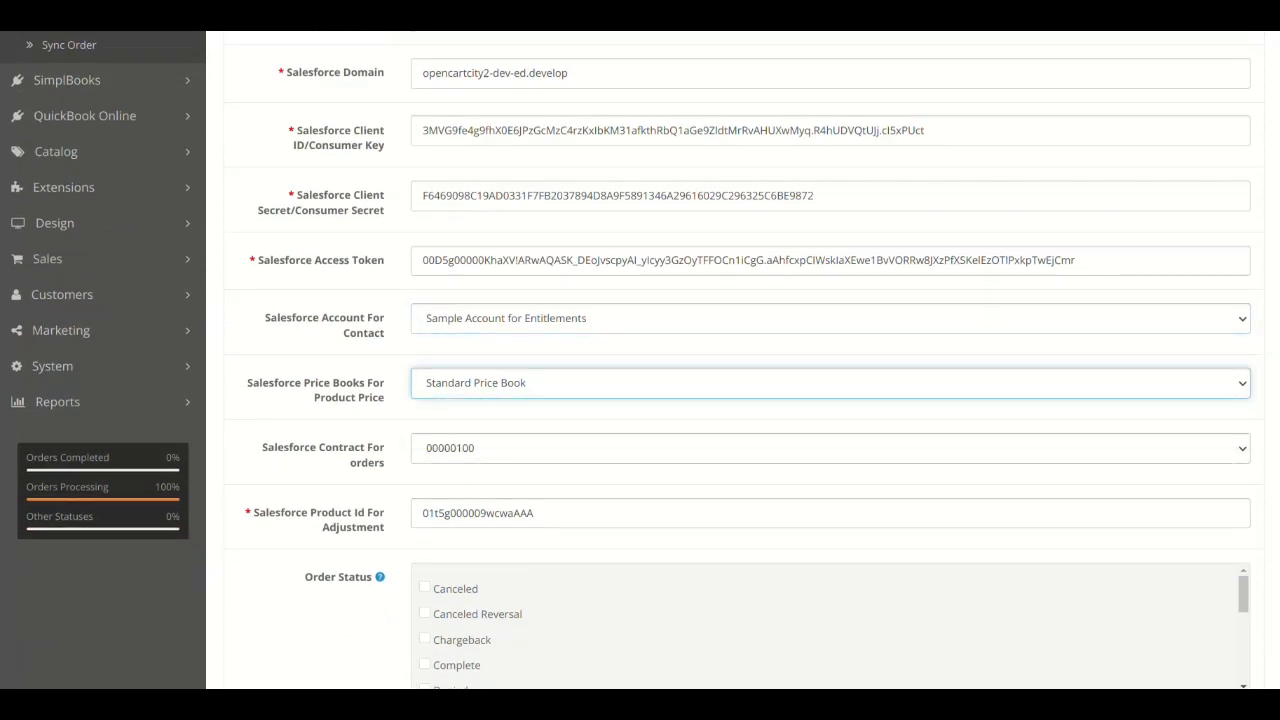
click(830, 448)
click(830, 485)
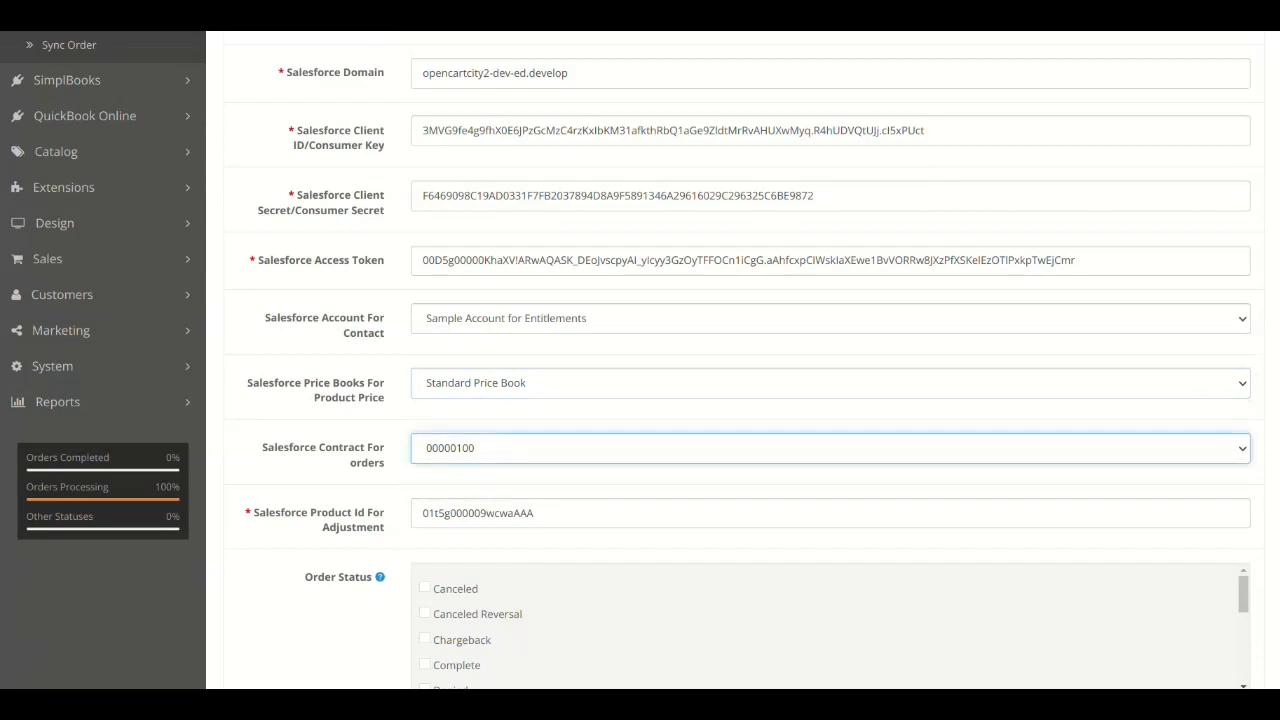
- Review the Salesforce Product Id for Adjustment field and the Order Status options
scroll(830, 485, down, 1)
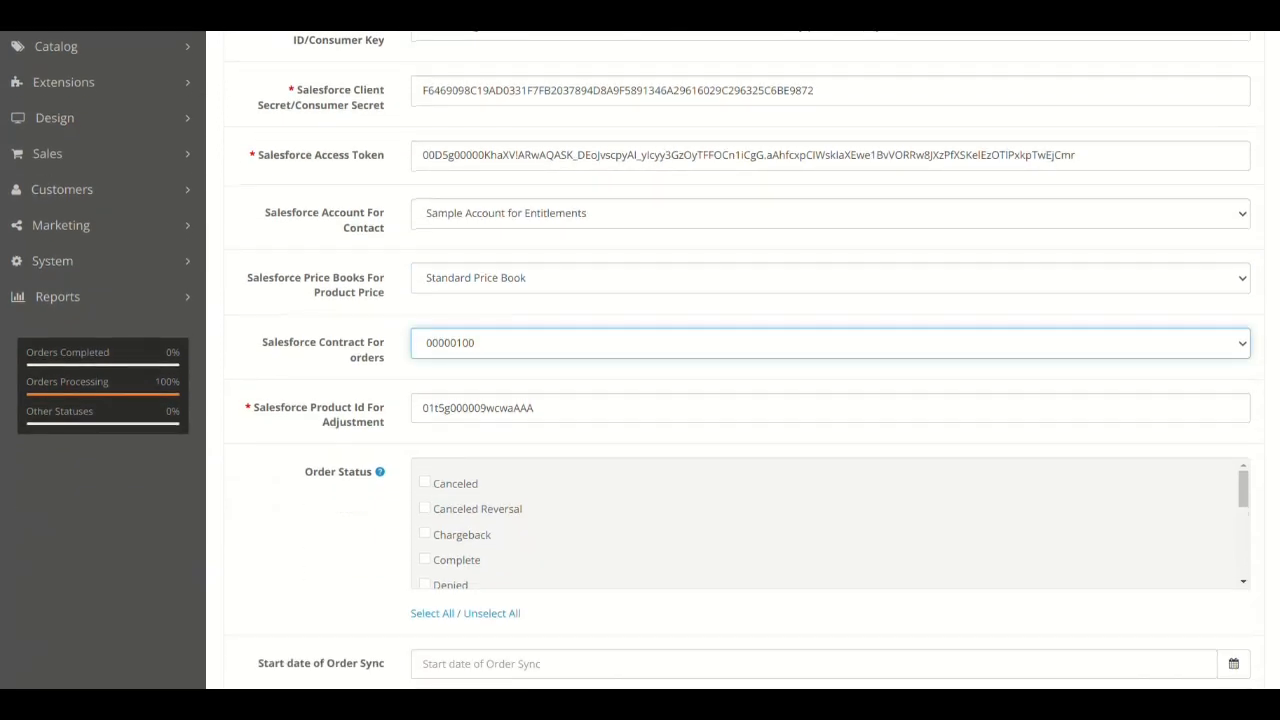
key(Tab)
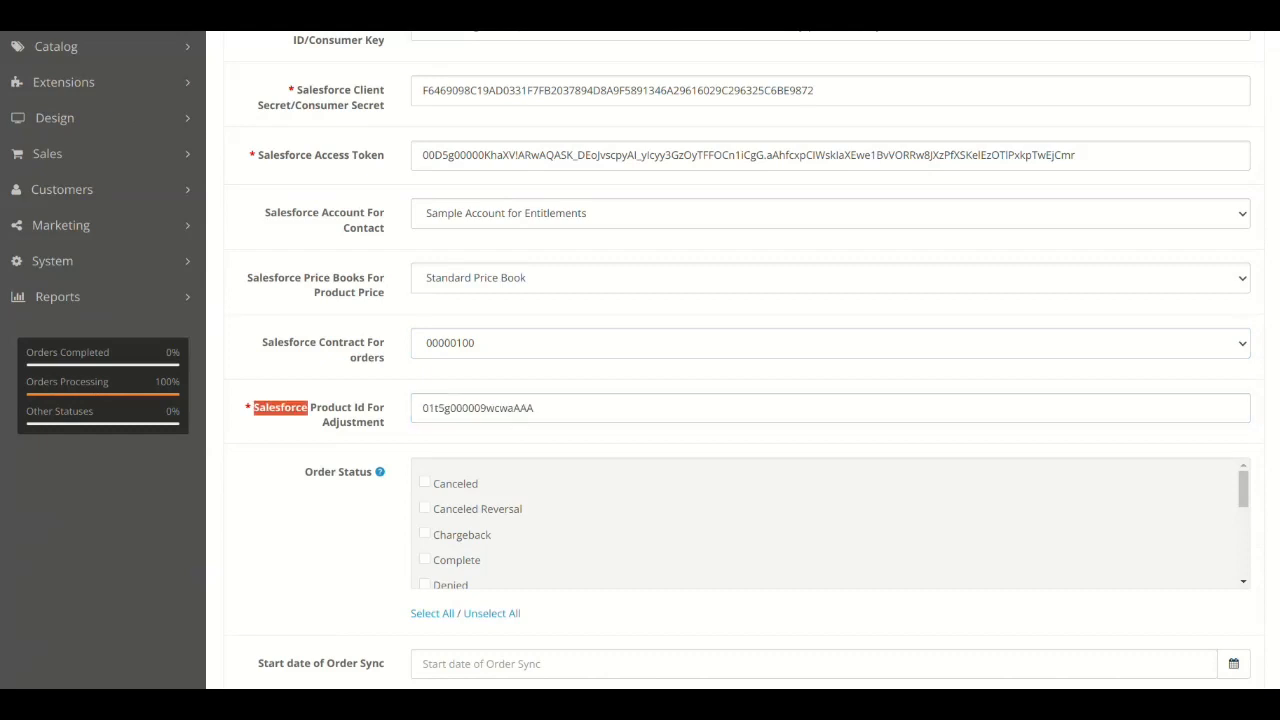
triple_click(281, 408)
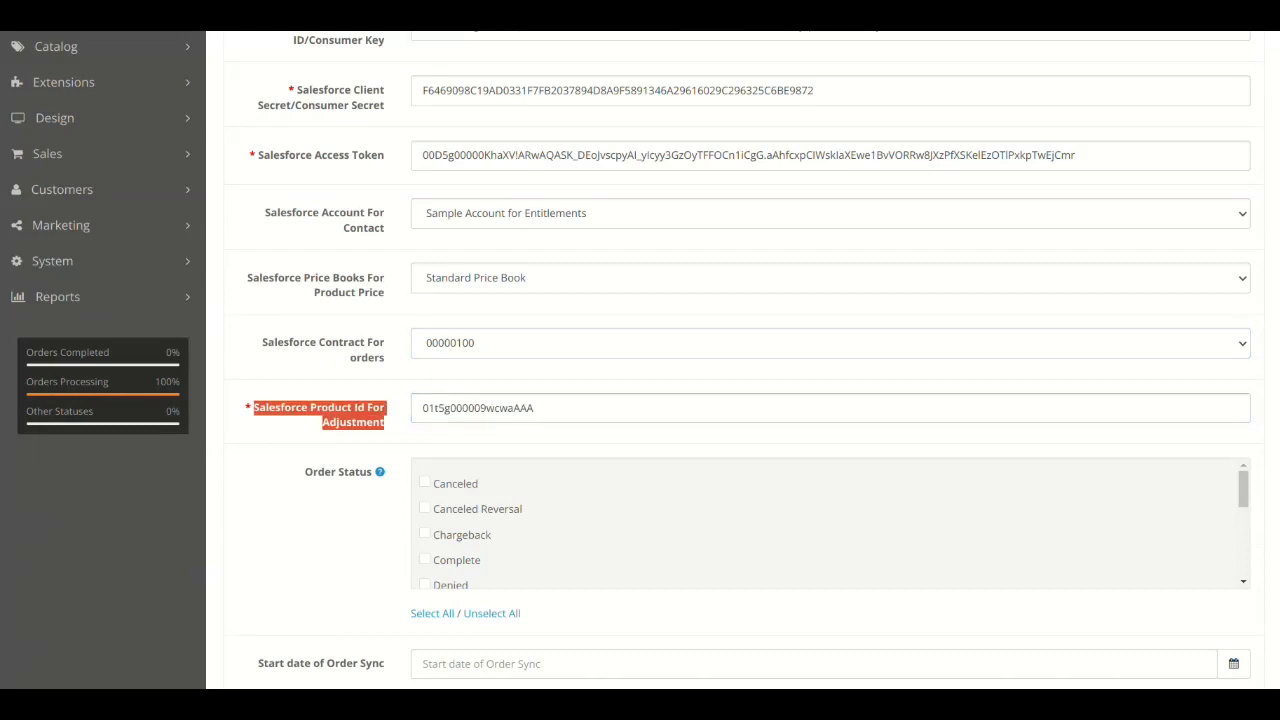
click(534, 408)
scroll(640, 360, down, 2)
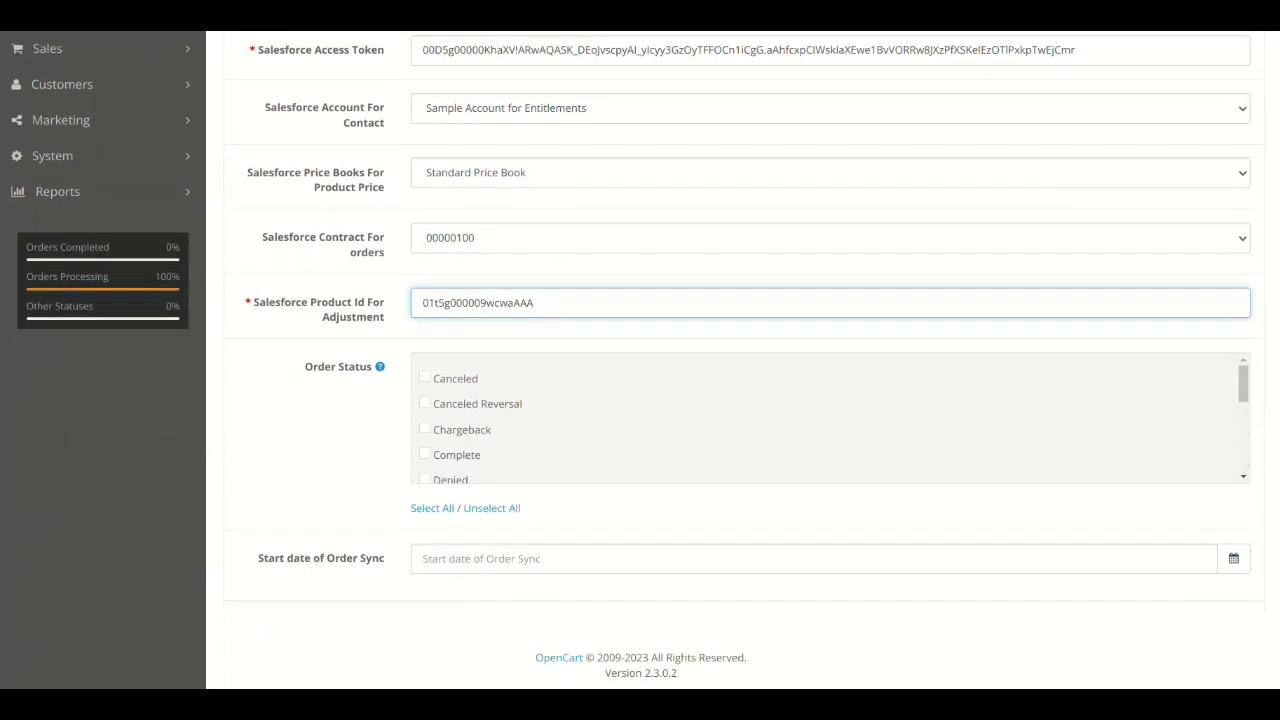
double_click(500, 303)
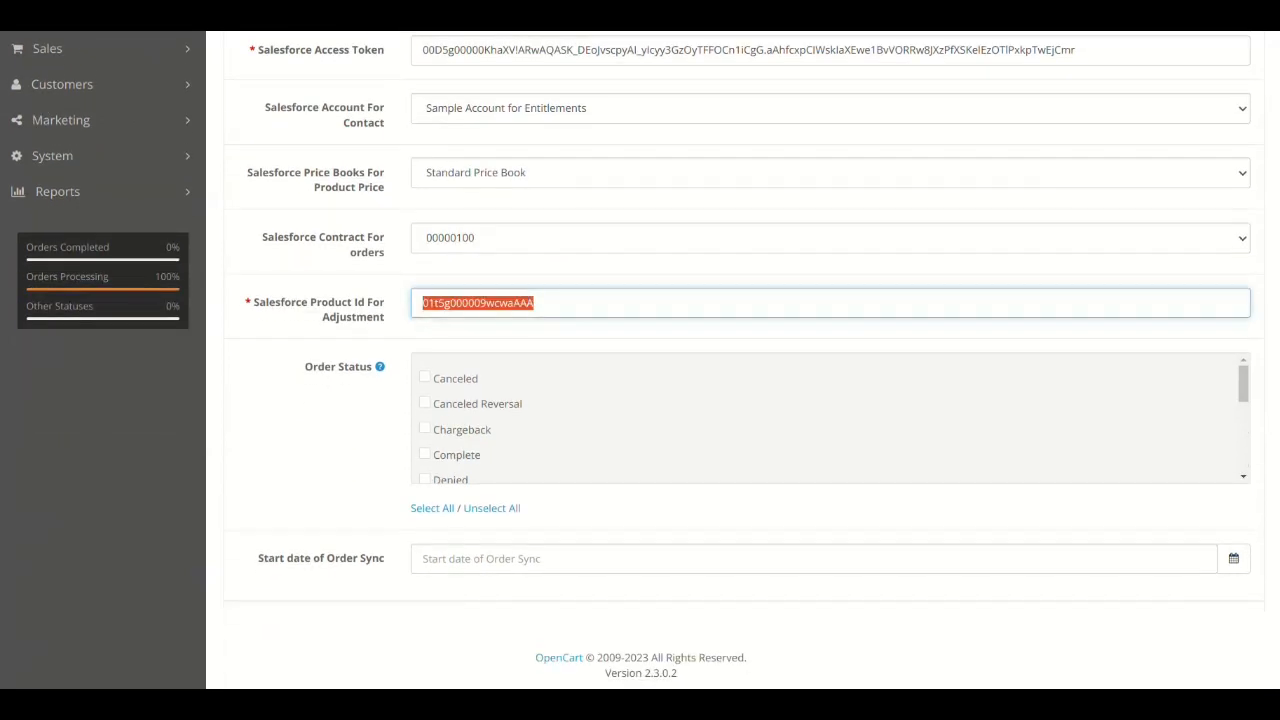
click(534, 303)
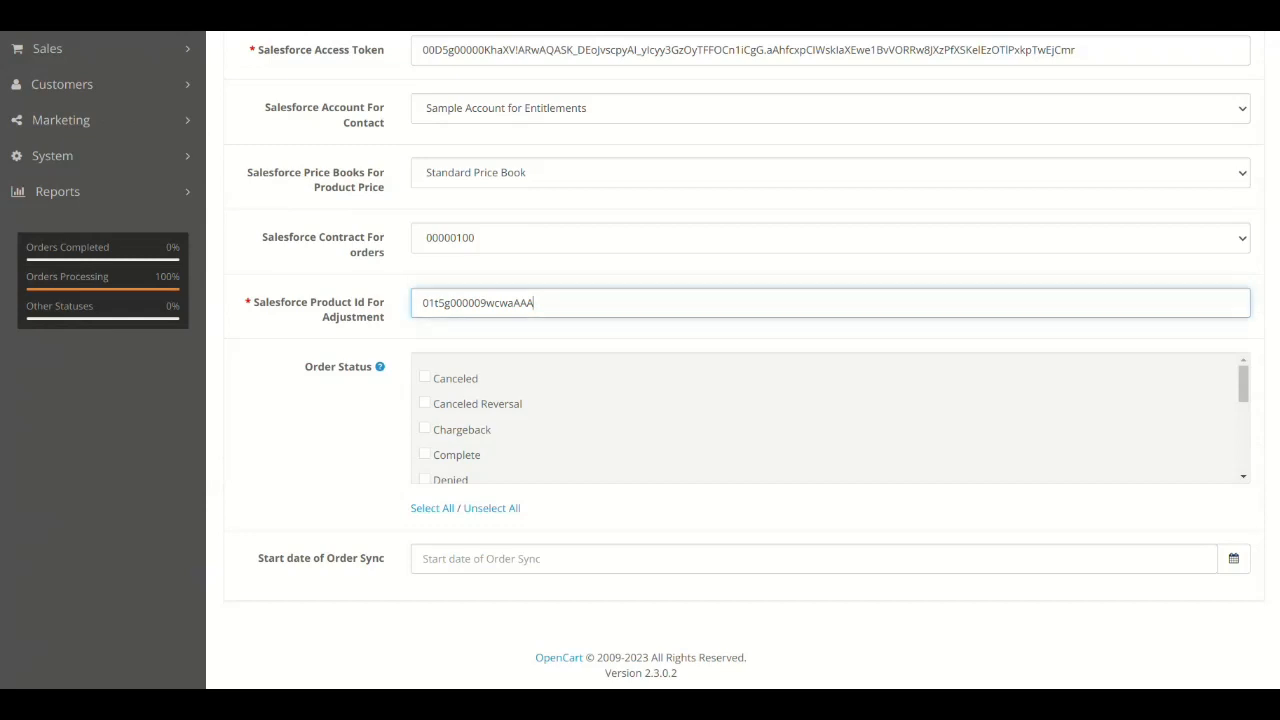
triple_click(322, 367)
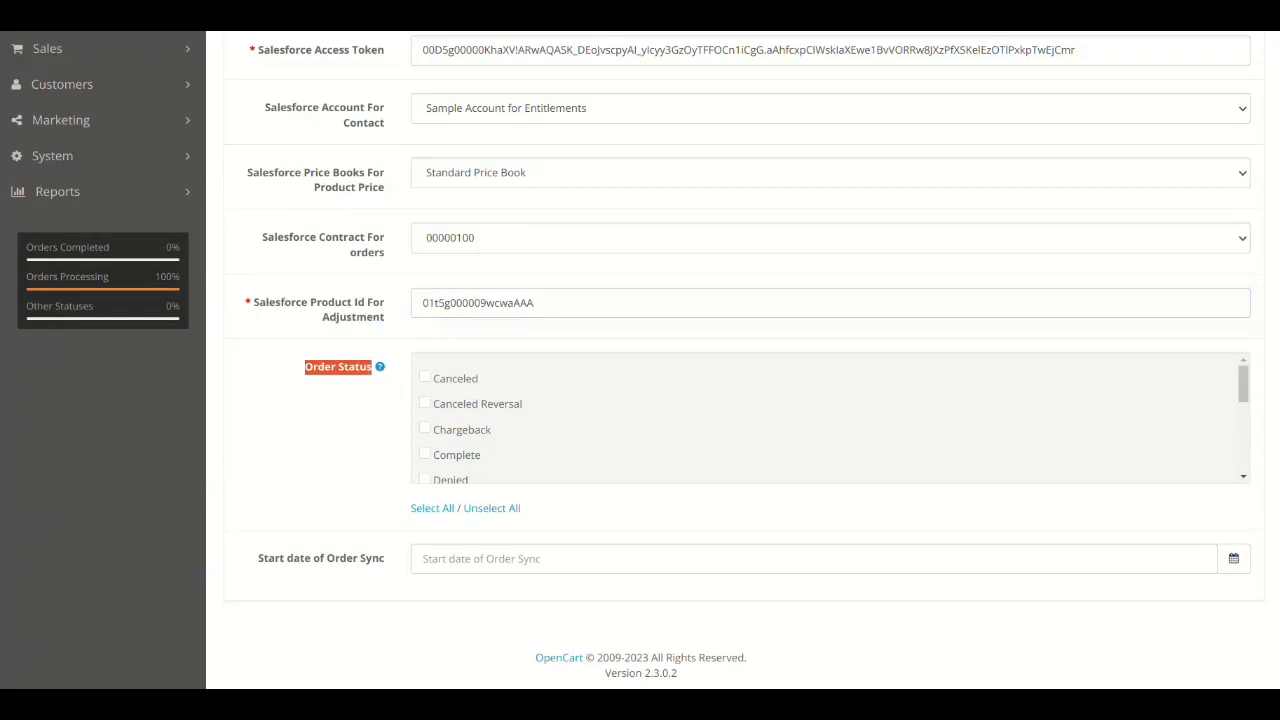
click(322, 367)
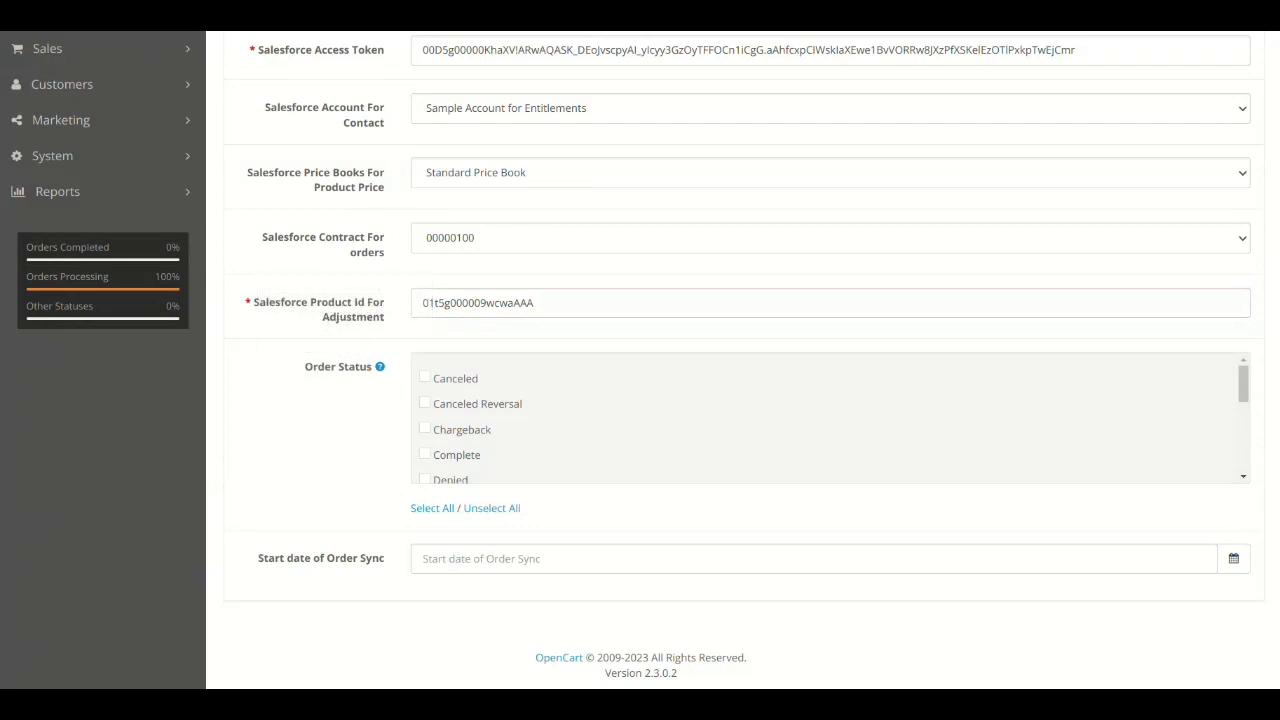
- Toggle all order statuses on and off, then set the start date of order sync to 2023-10-09
click(432, 508)
click(491, 508)
click(490, 559)
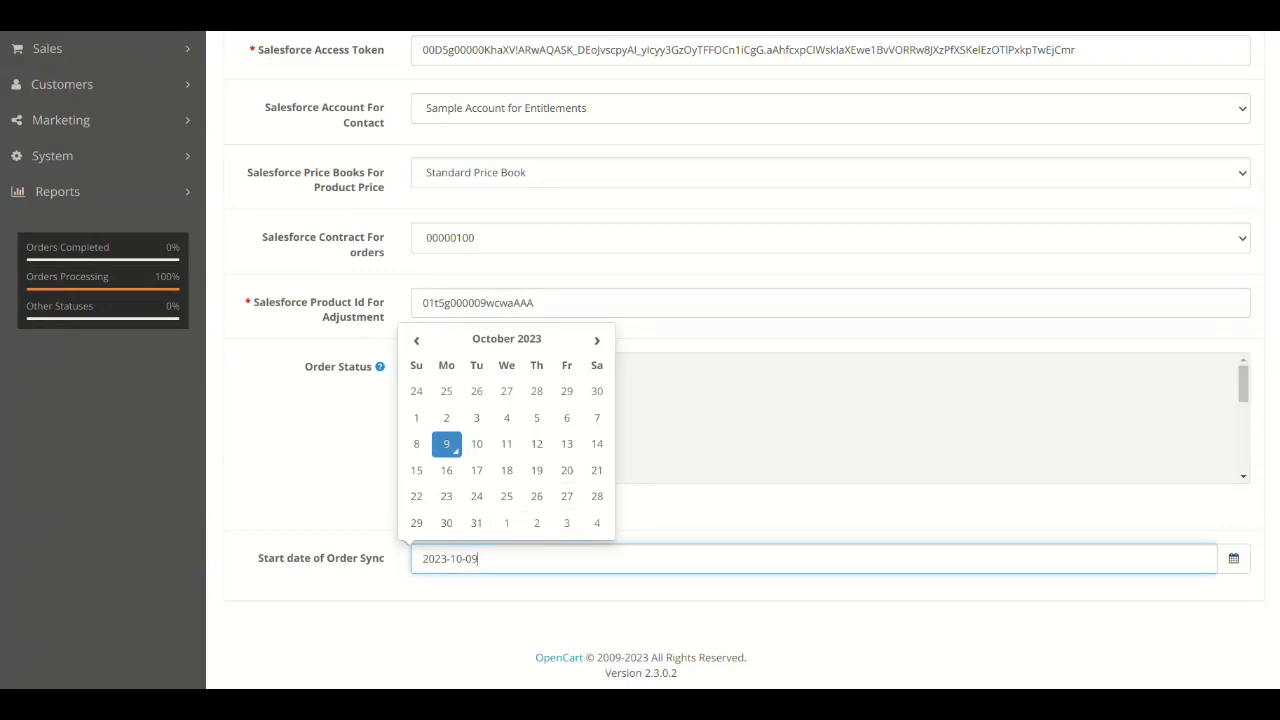
click(447, 444)
- Open the Sync Customer page and review the list of synced Salesforce customers
scroll(640, 360, up, 5)
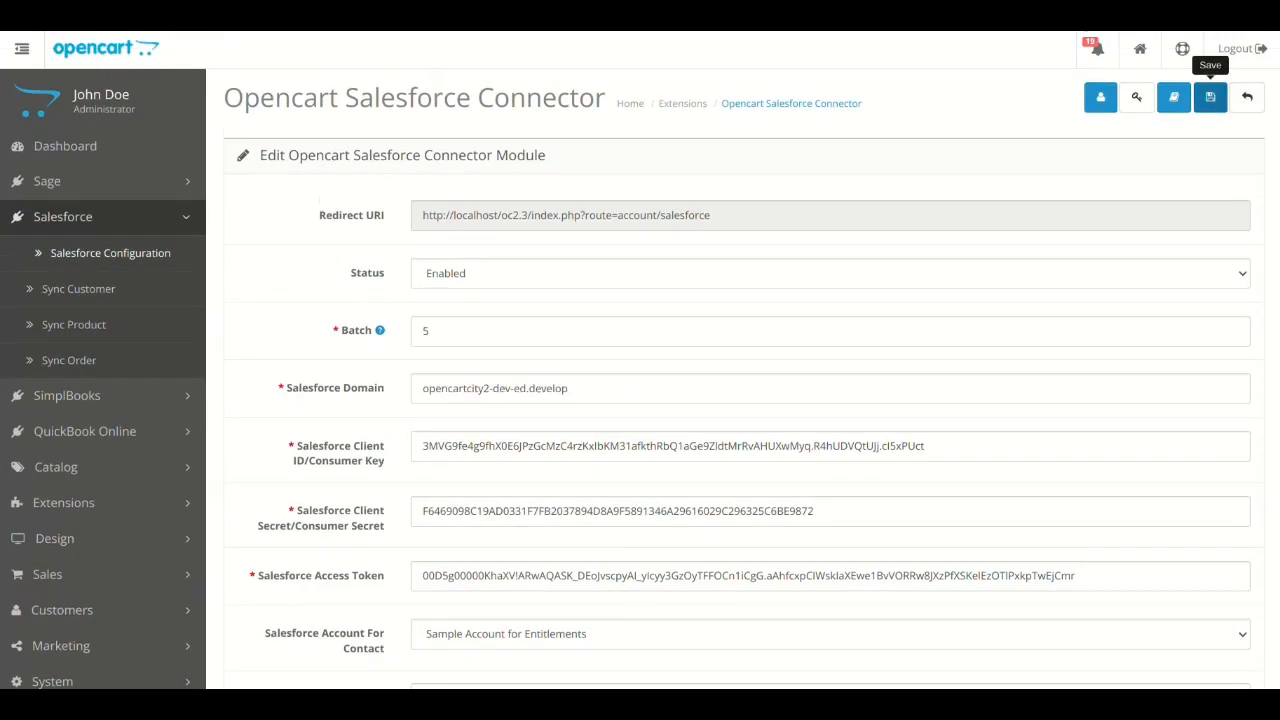
scroll(744, 380, down, 5)
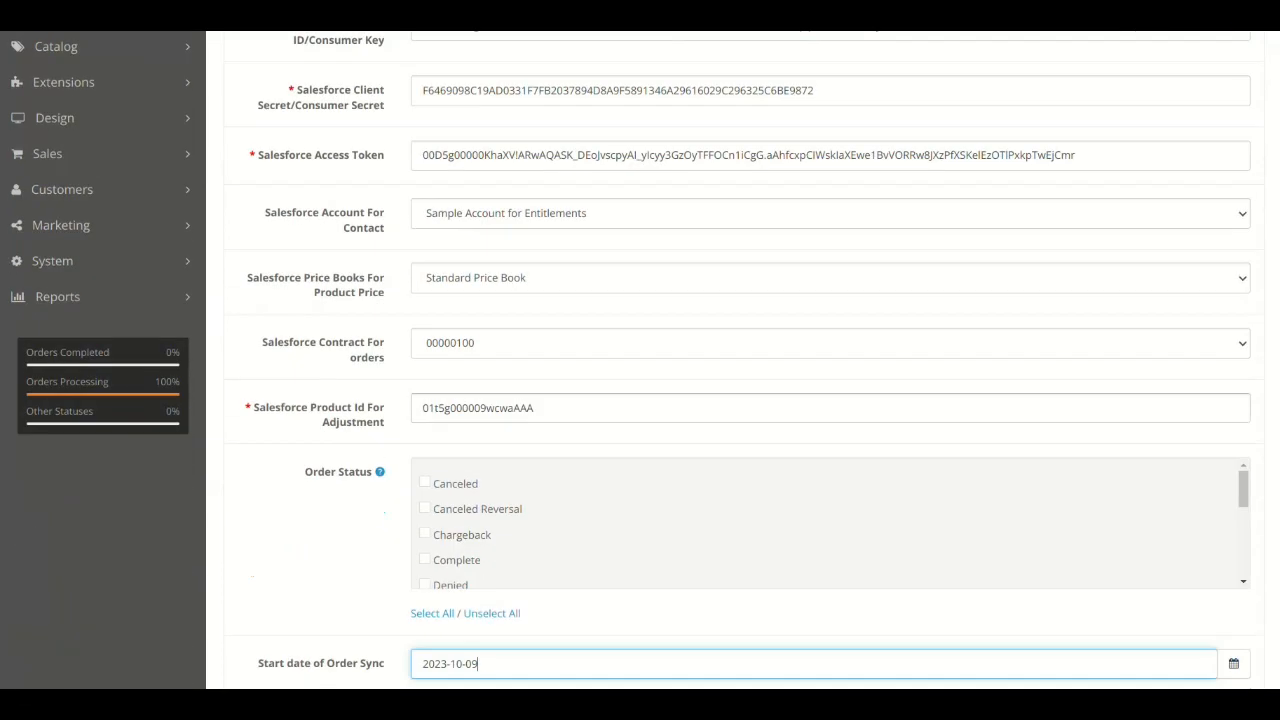
scroll(744, 380, up, 5)
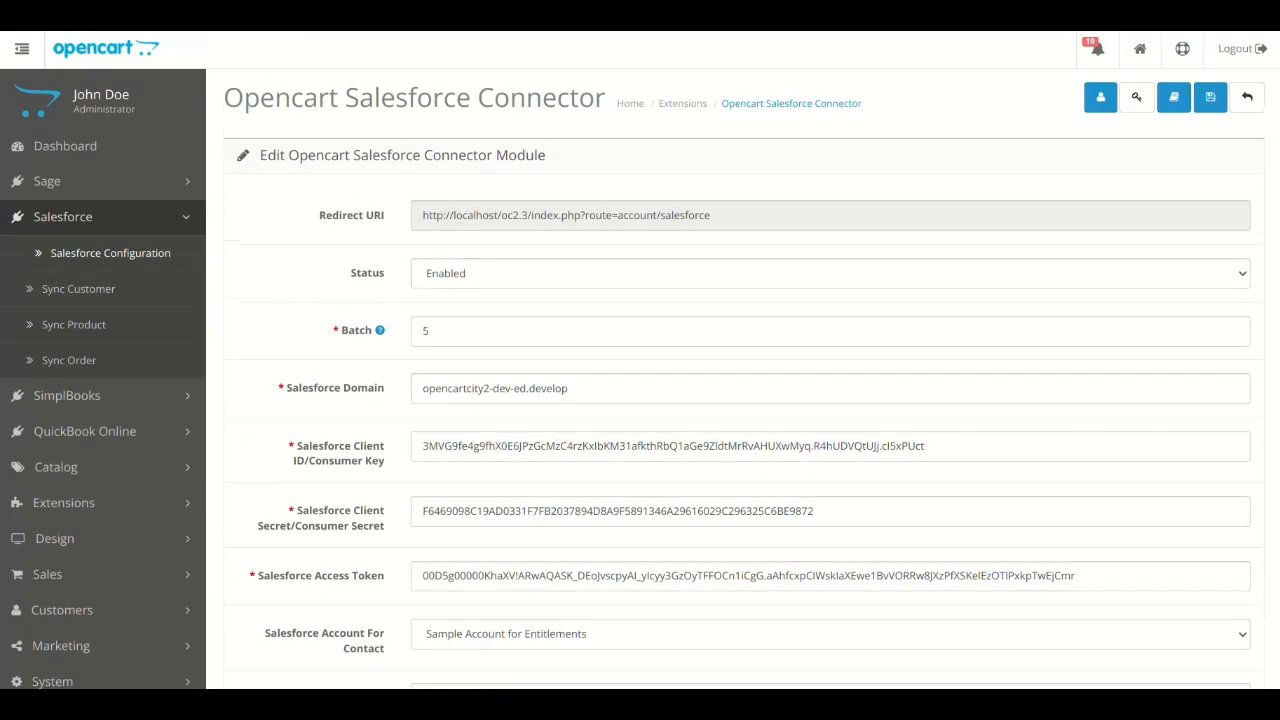
click(90, 217)
click(90, 217)
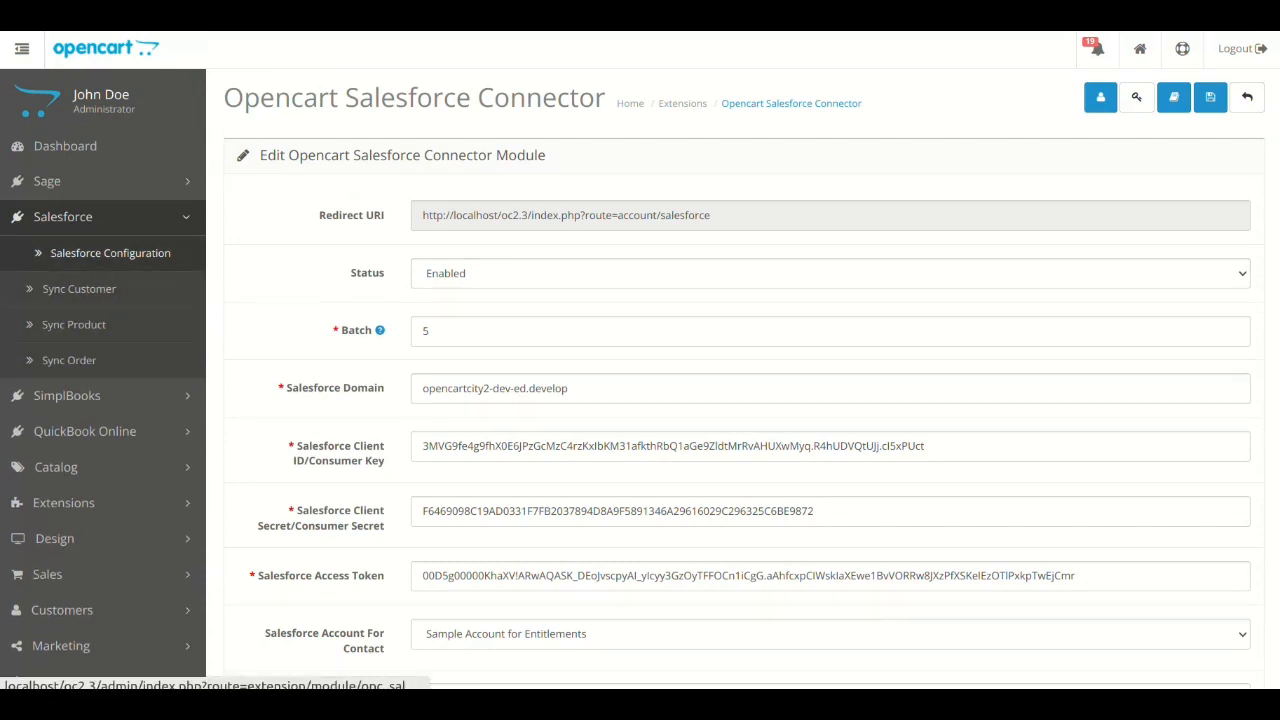
click(79, 288)
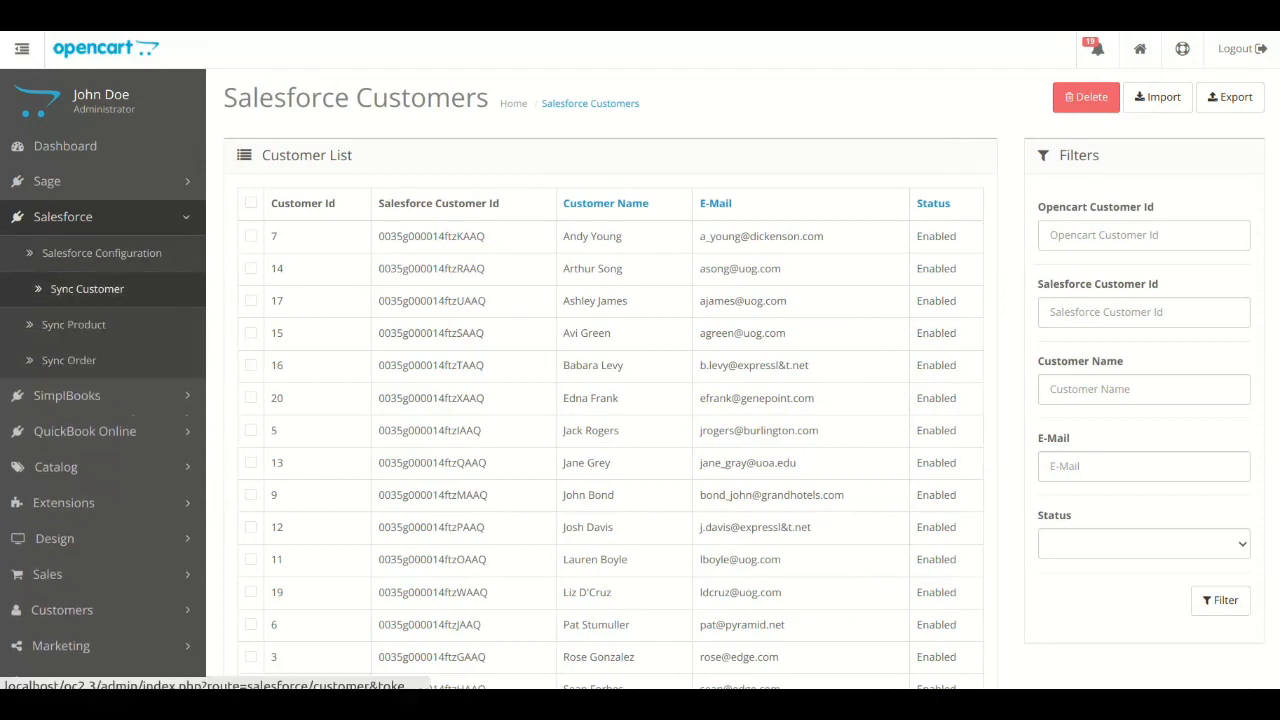
scroll(610, 400, down, 2)
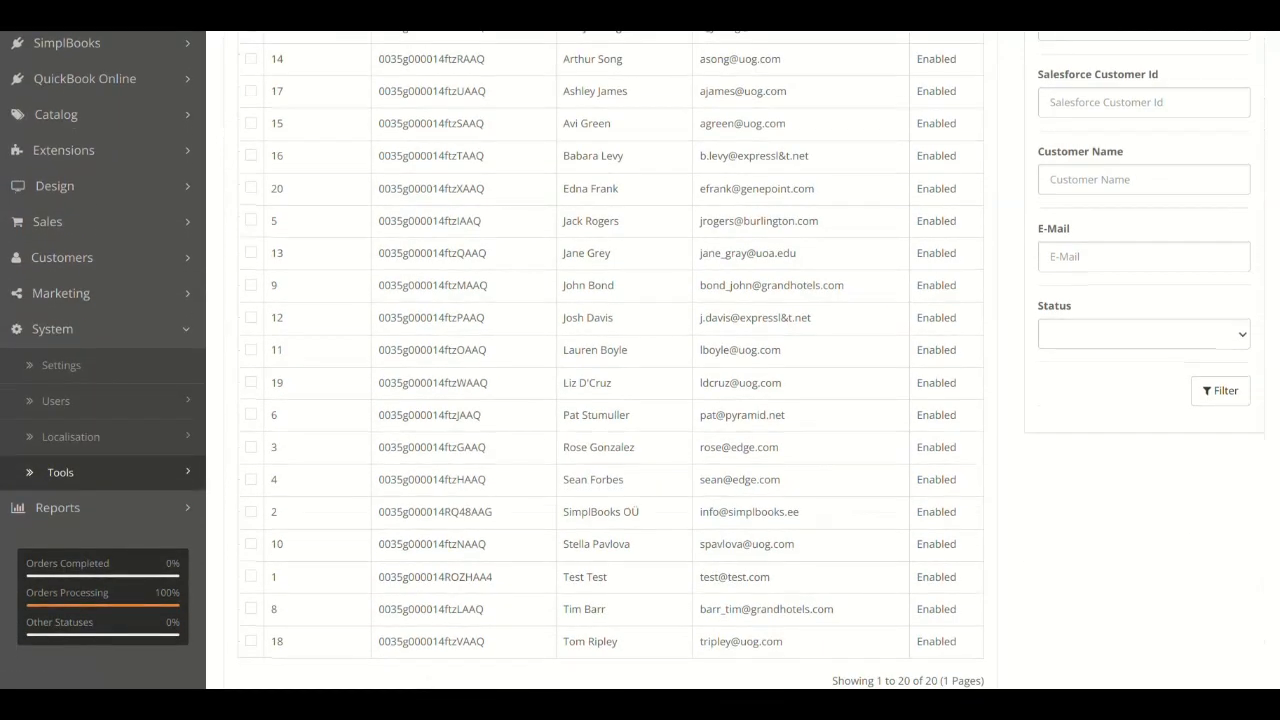
click(56, 400)
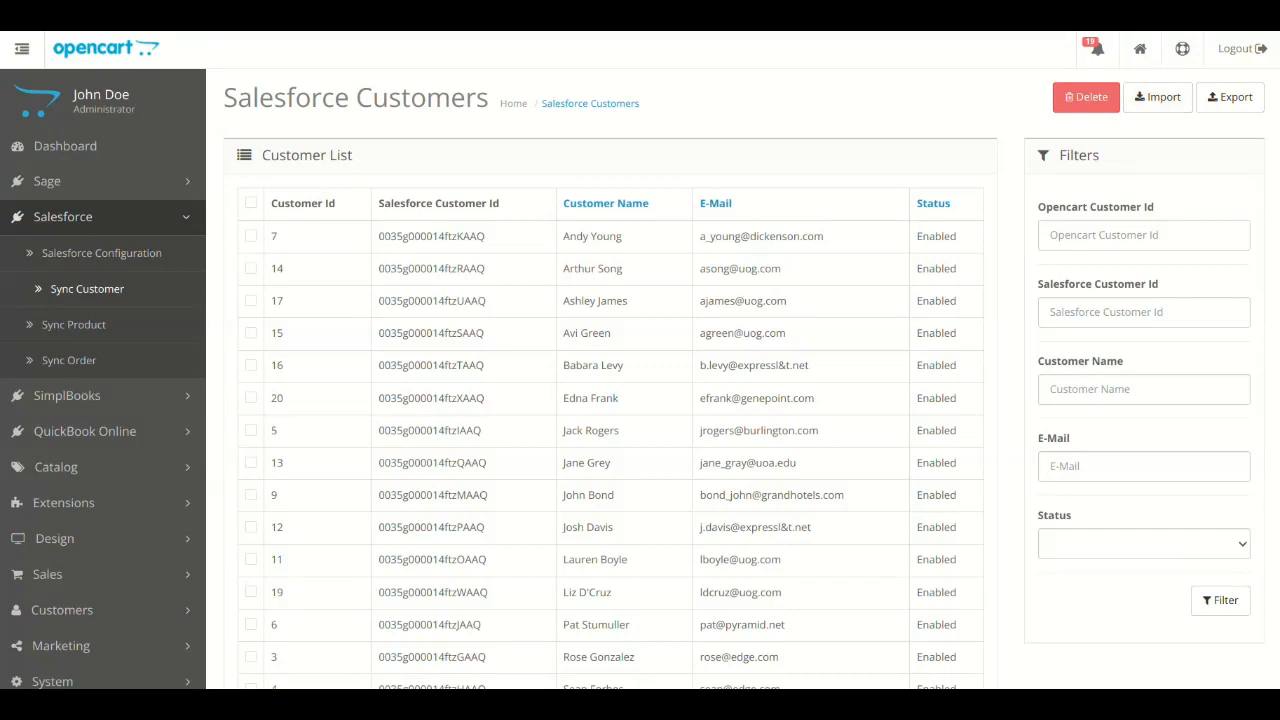
scroll(610, 400, down, 4)
scroll(610, 501, up, 2)
scroll(610, 480, up, 1)
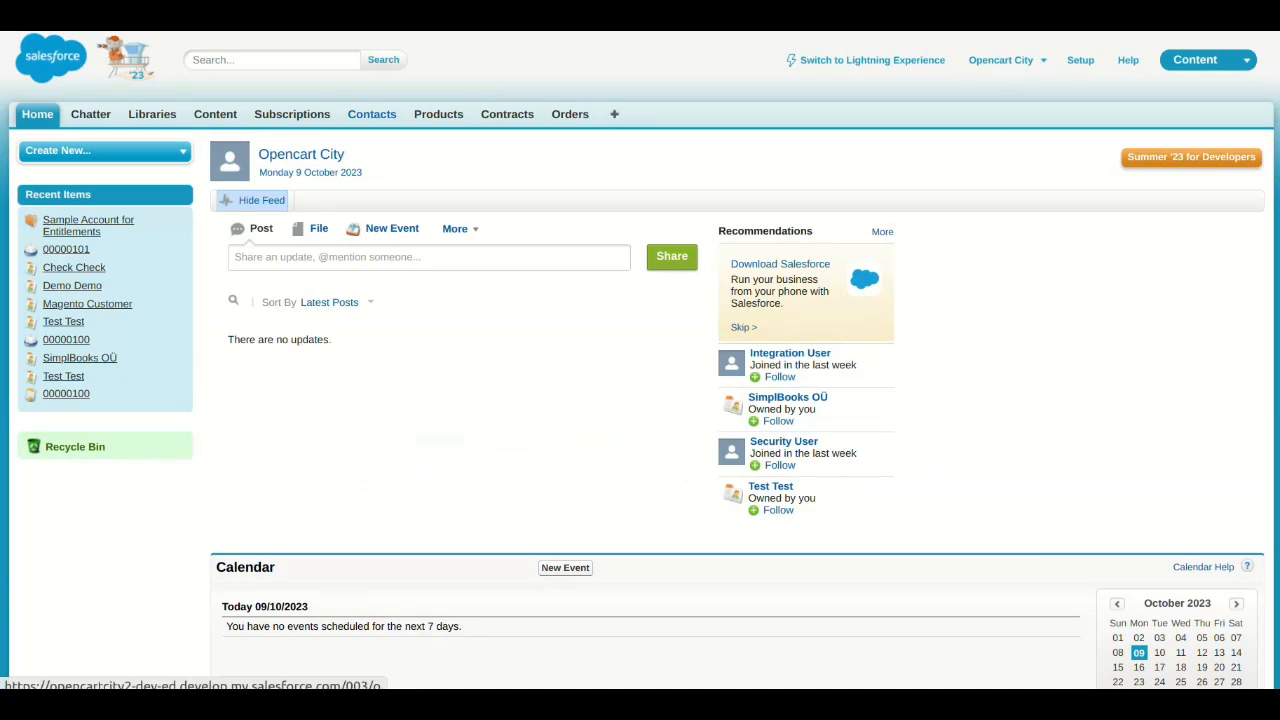
- In Salesforce, browse the Contacts and Products tabs to check the synced records
click(372, 114)
scroll(640, 296, down, 3)
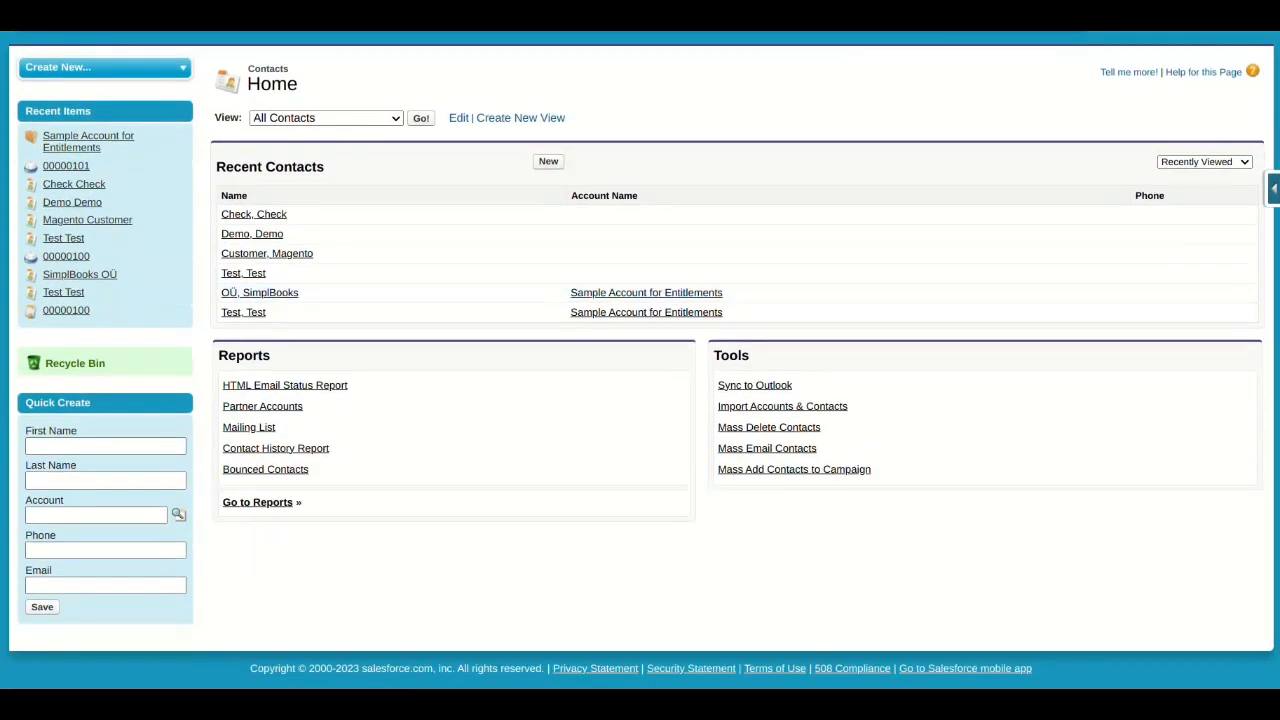
scroll(640, 400, up, 3)
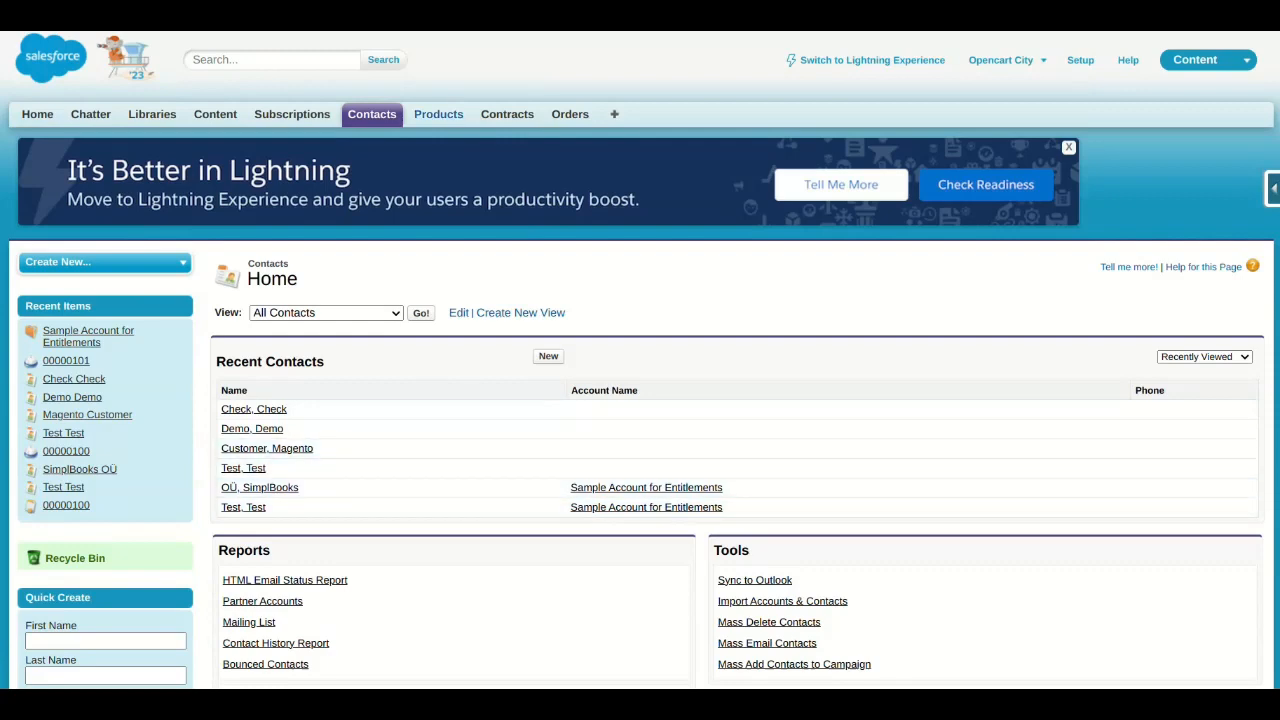
click(438, 114)
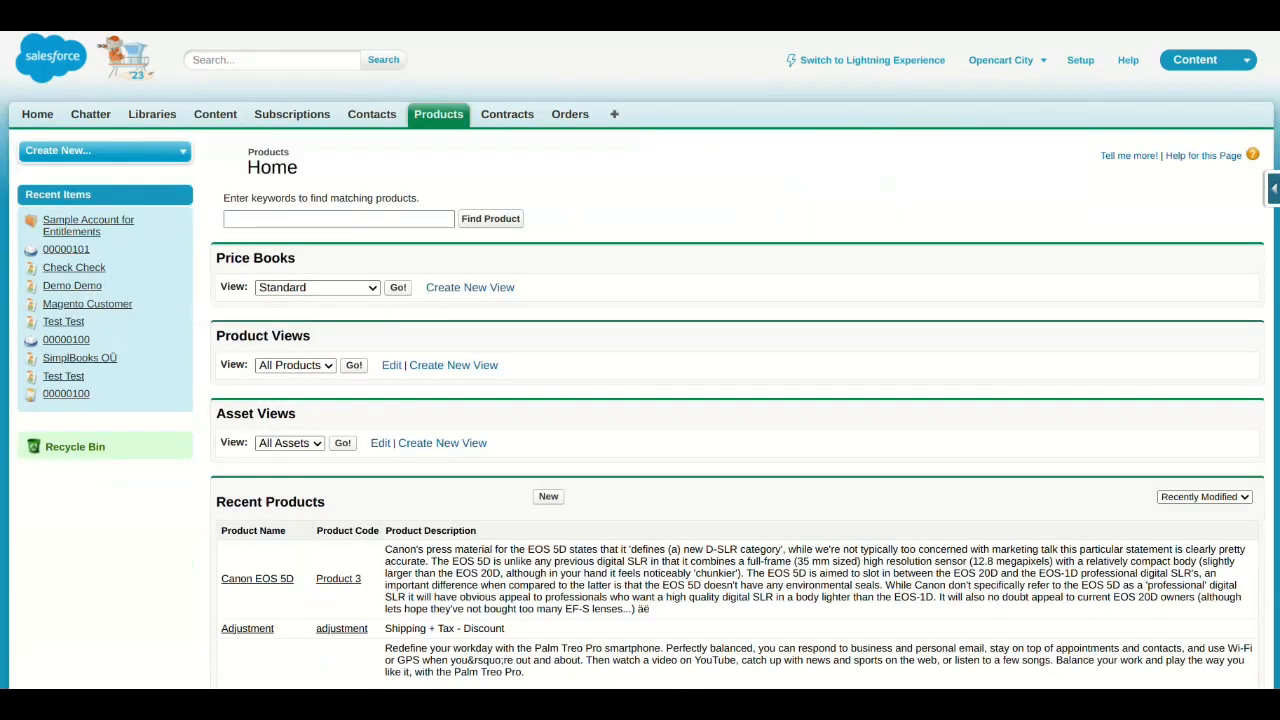
scroll(640, 560, down, 7)
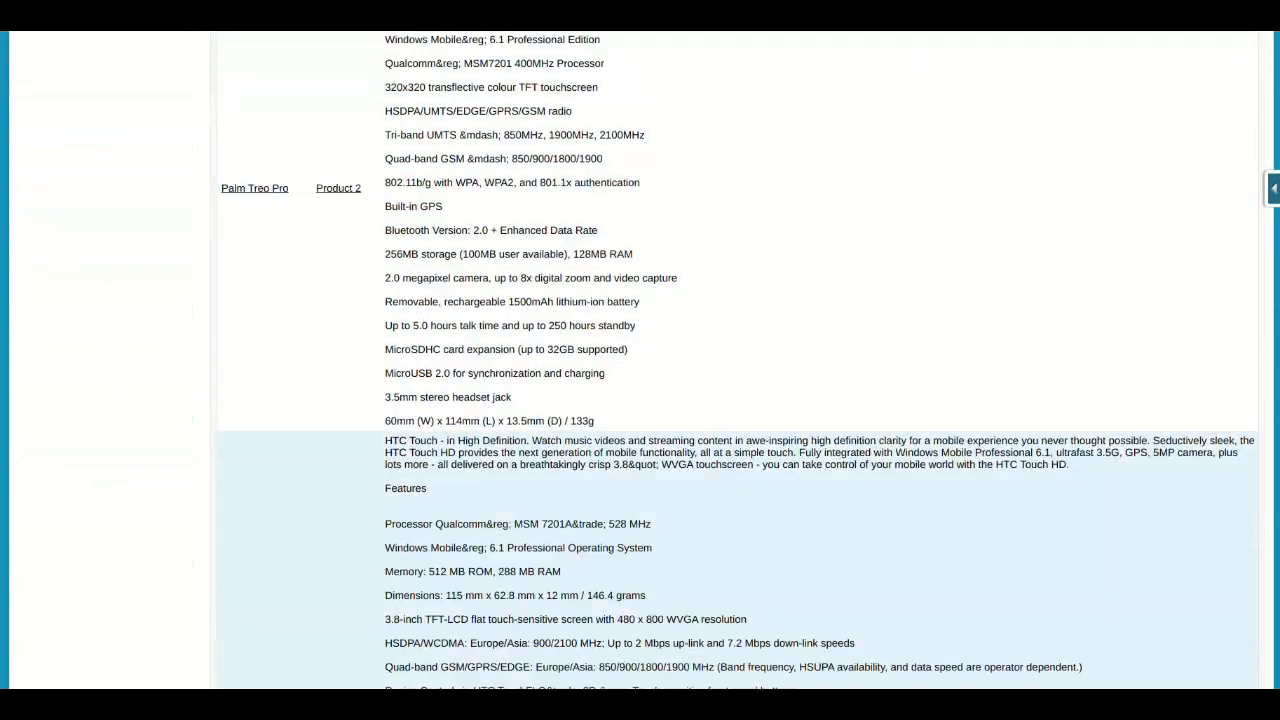
scroll(640, 400, down, 4)
scroll(640, 400, up, 11)
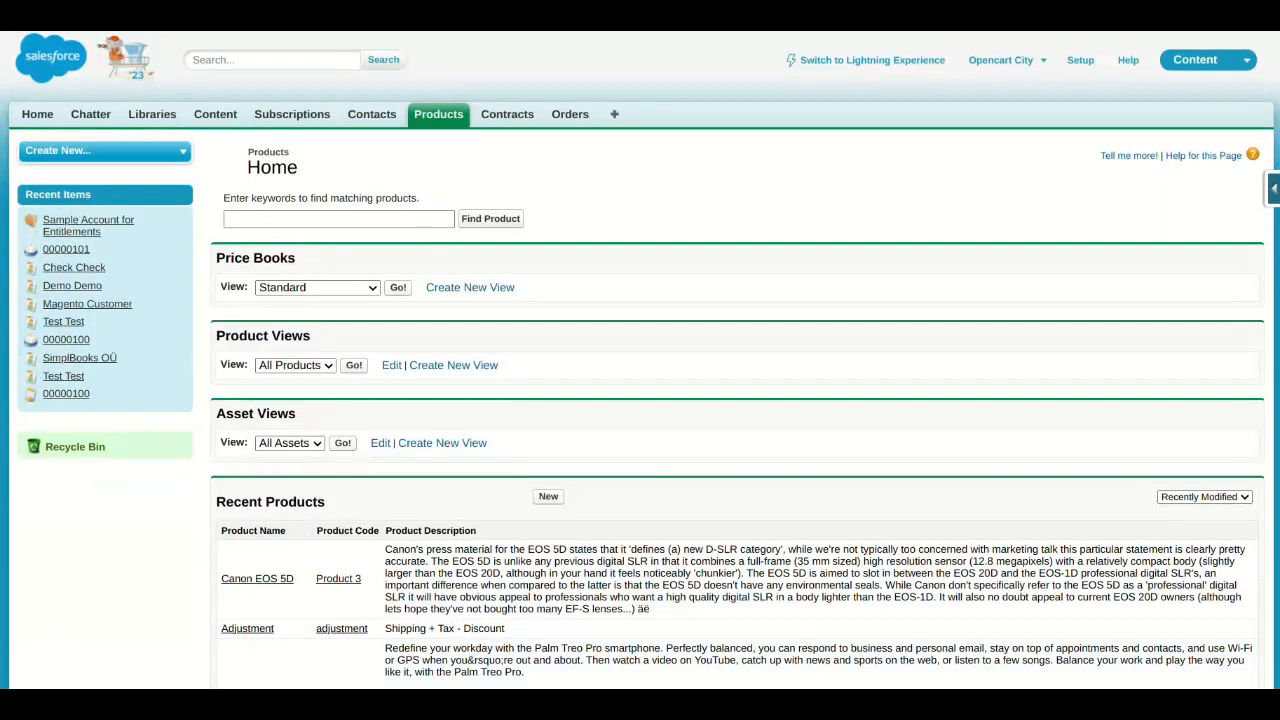
- Open Salesforce order 00000101 to review its details and products, then return to the Home tab
click(570, 114)
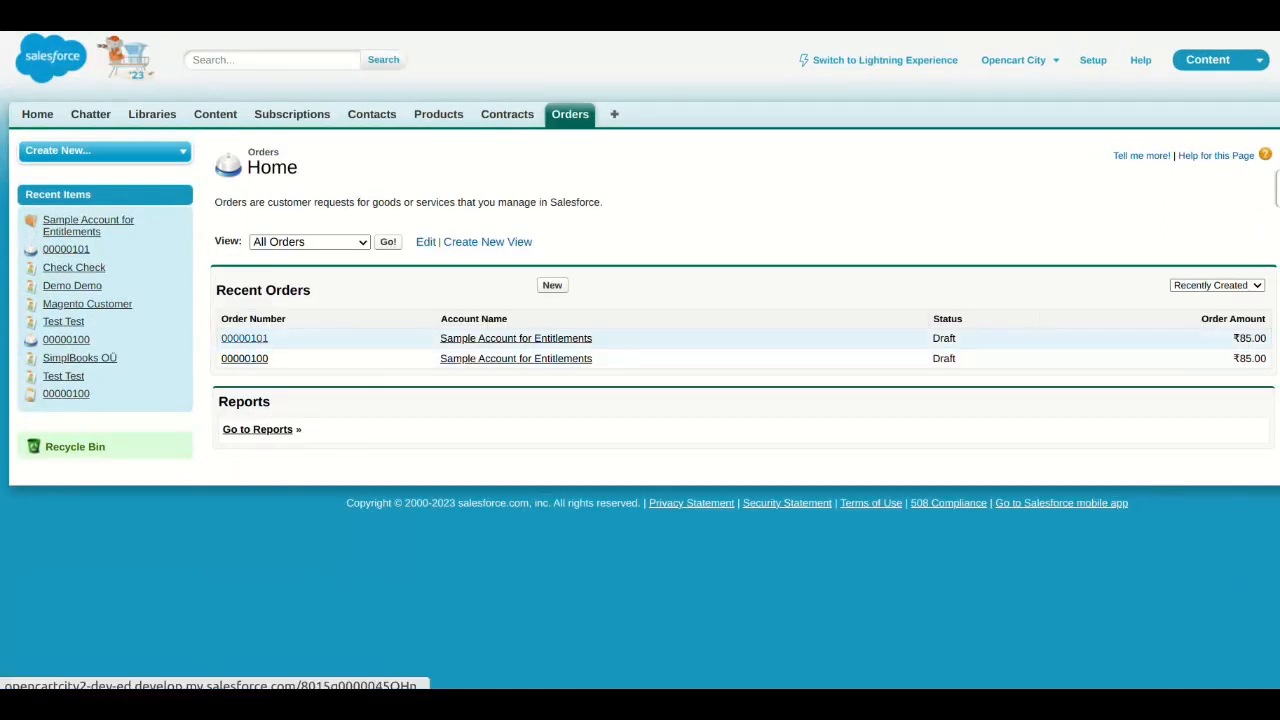
click(244, 338)
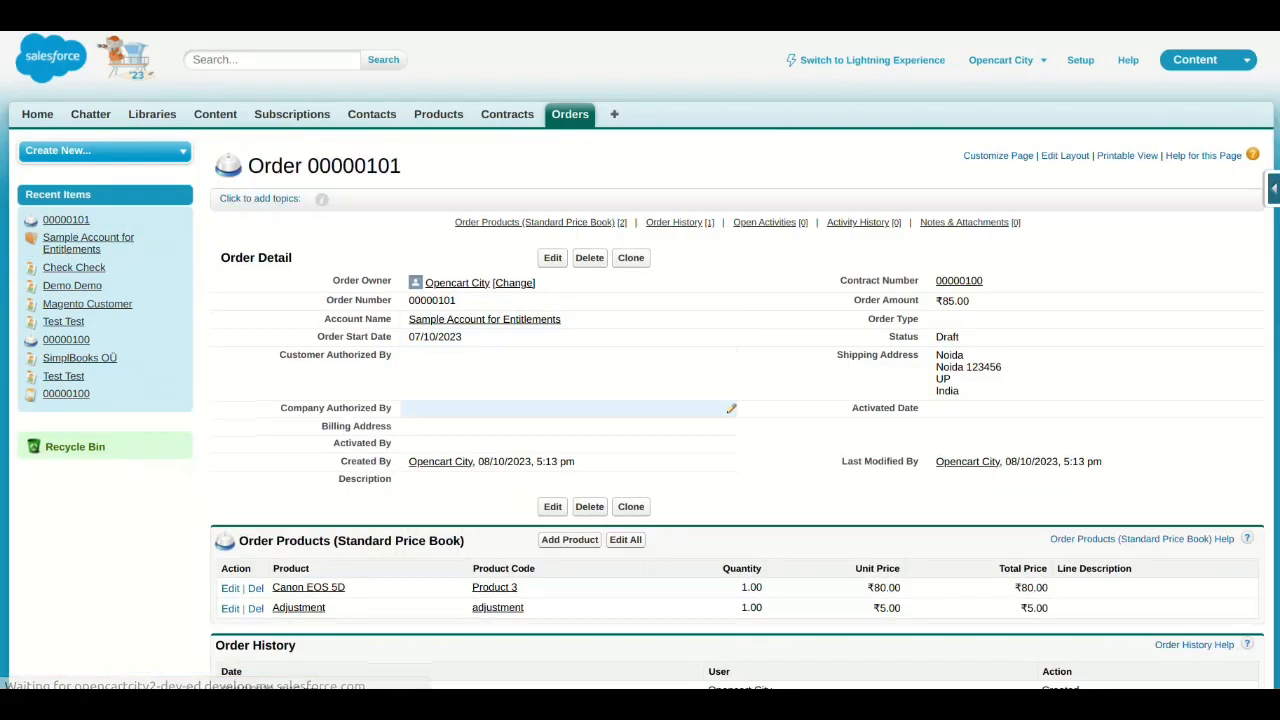
scroll(640, 400, down, 5)
scroll(640, 400, up, 5)
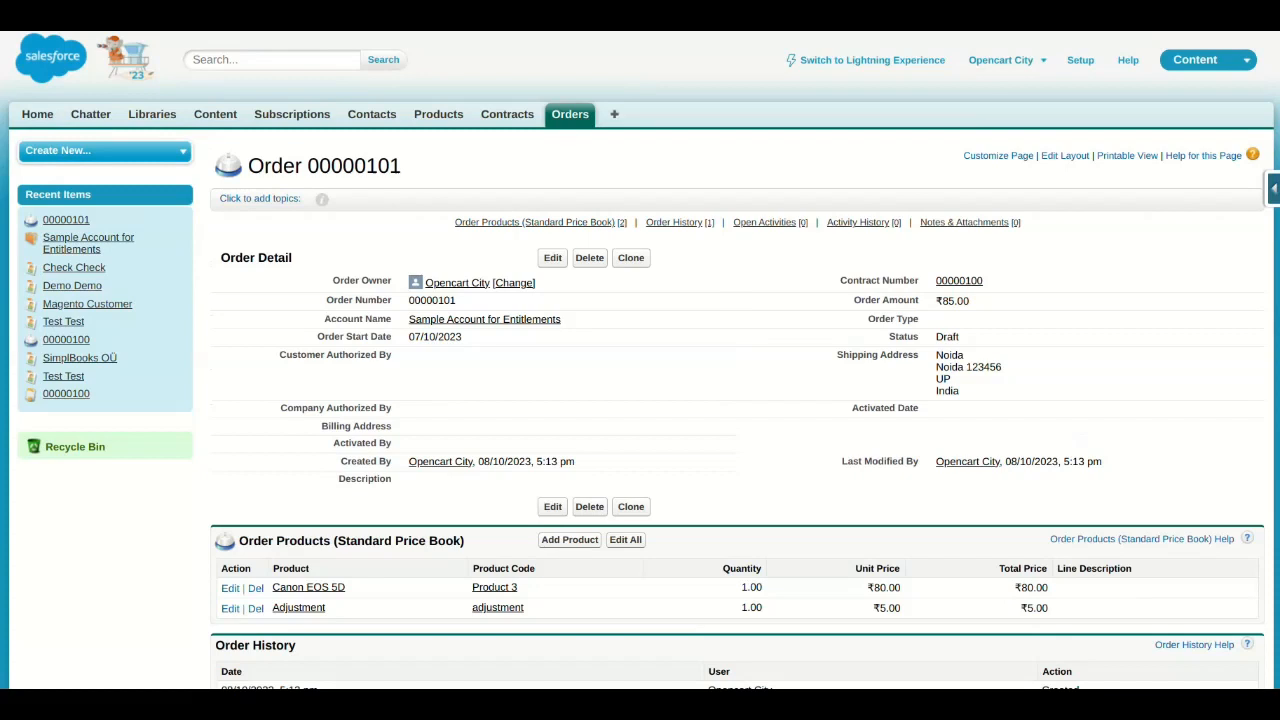
click(37, 114)
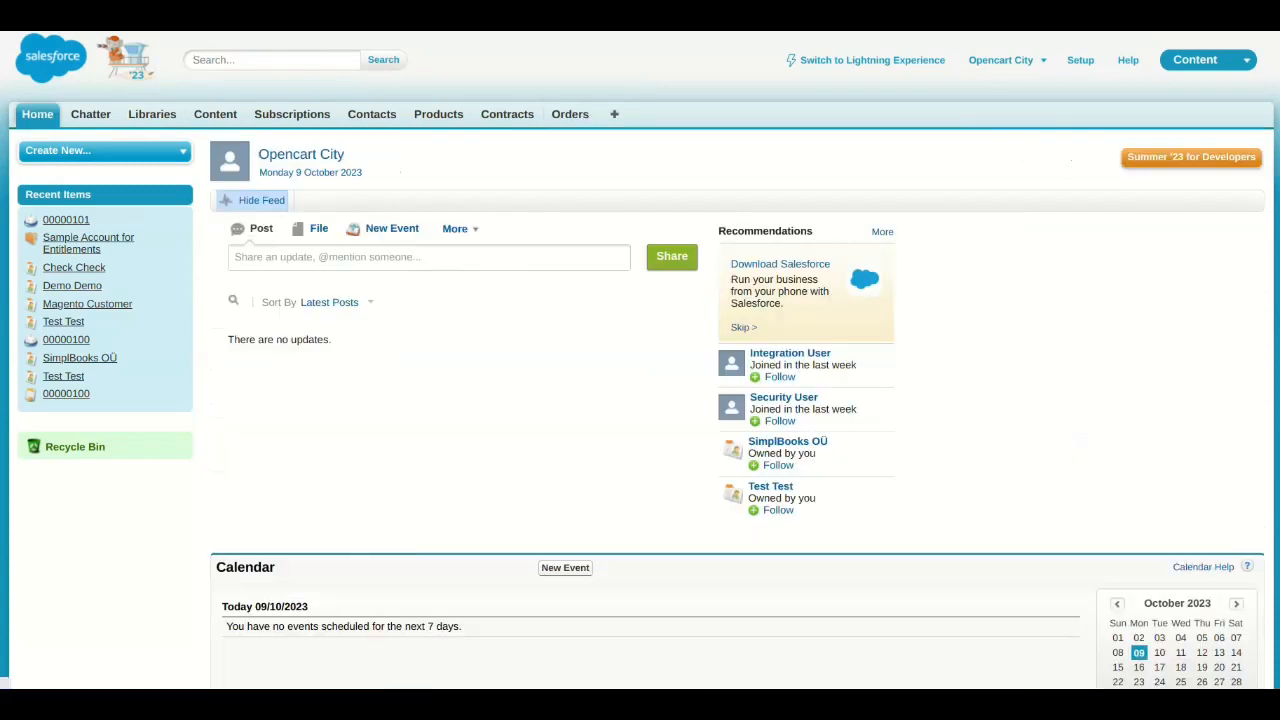